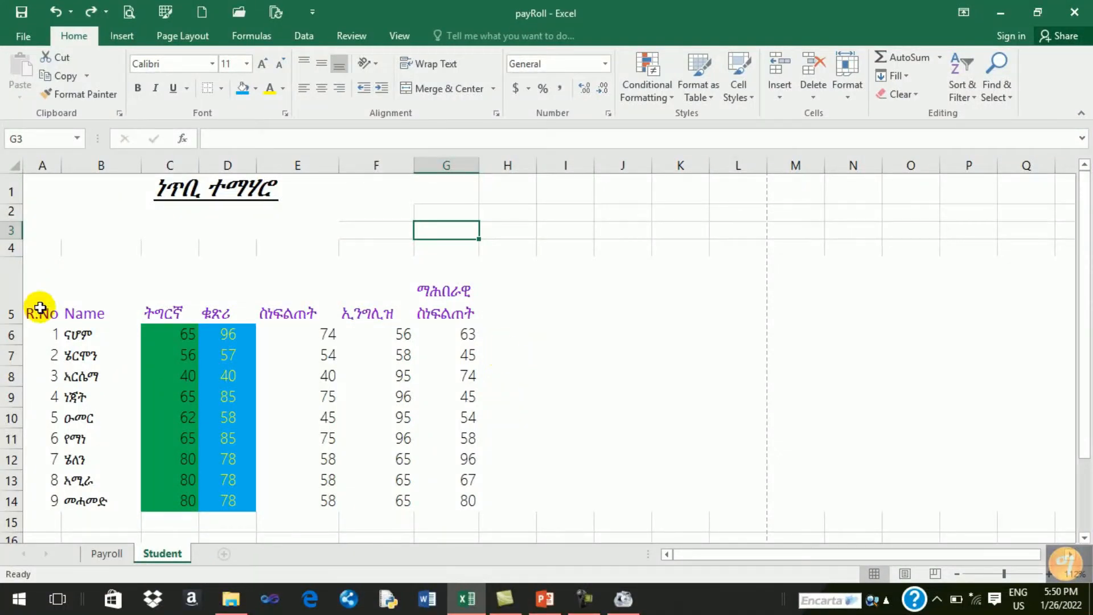
Step: Check how the student marks table looks in print preview, then return to the worksheet
{"action": "scroll", "coordinate": [315, 317], "scroll_direction": "down", "scroll_amount": 1}
{"action": "scroll", "coordinate": [315, 325], "scroll_direction": "up", "scroll_amount": 1}
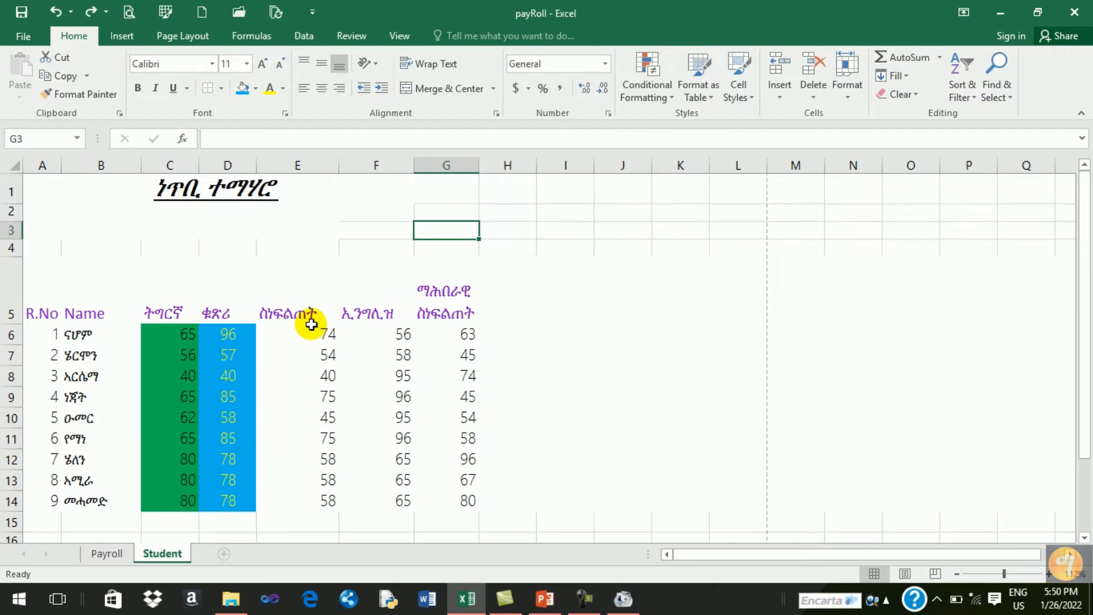
{"action": "left_click", "coordinate": [129, 11]}
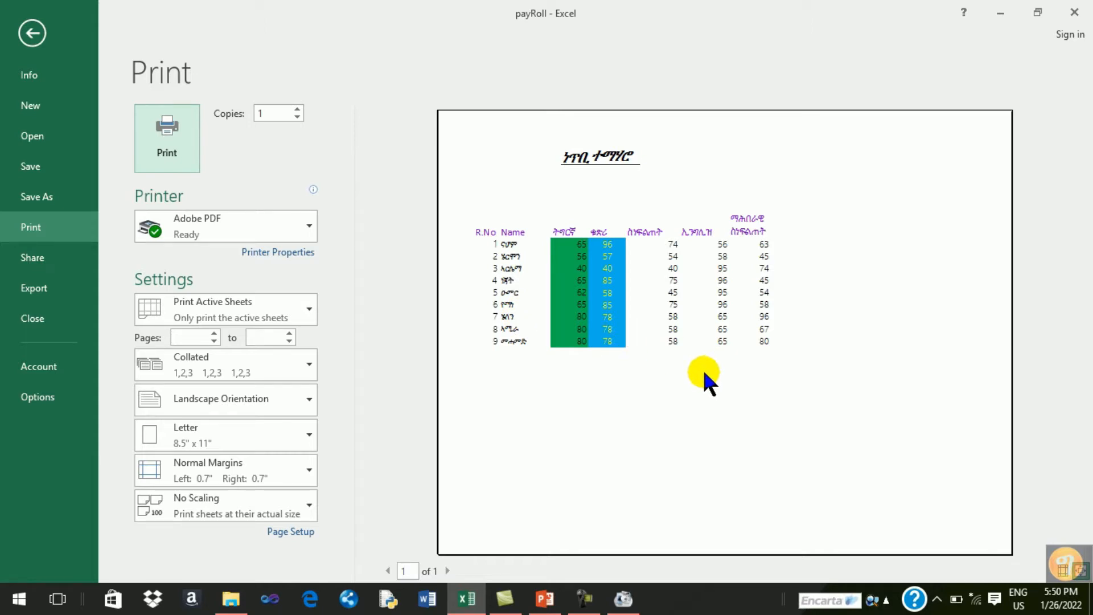
{"action": "left_click", "coordinate": [31, 32]}
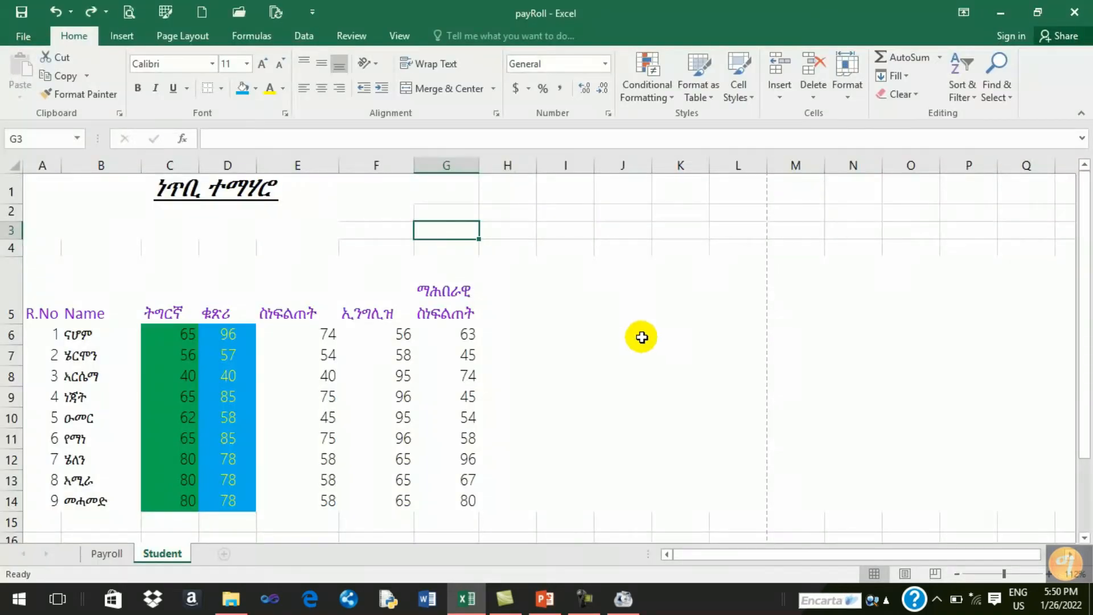
{"action": "scroll", "coordinate": [601, 211], "scroll_direction": "down", "scroll_amount": 5}
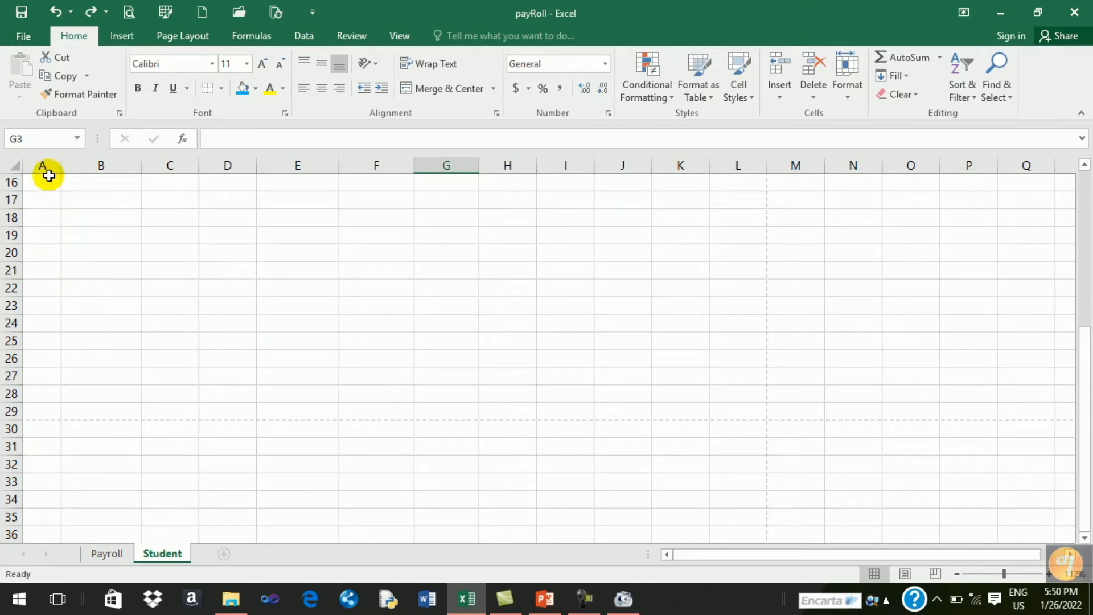
{"action": "scroll", "coordinate": [102, 311], "scroll_direction": "up", "scroll_amount": 5}
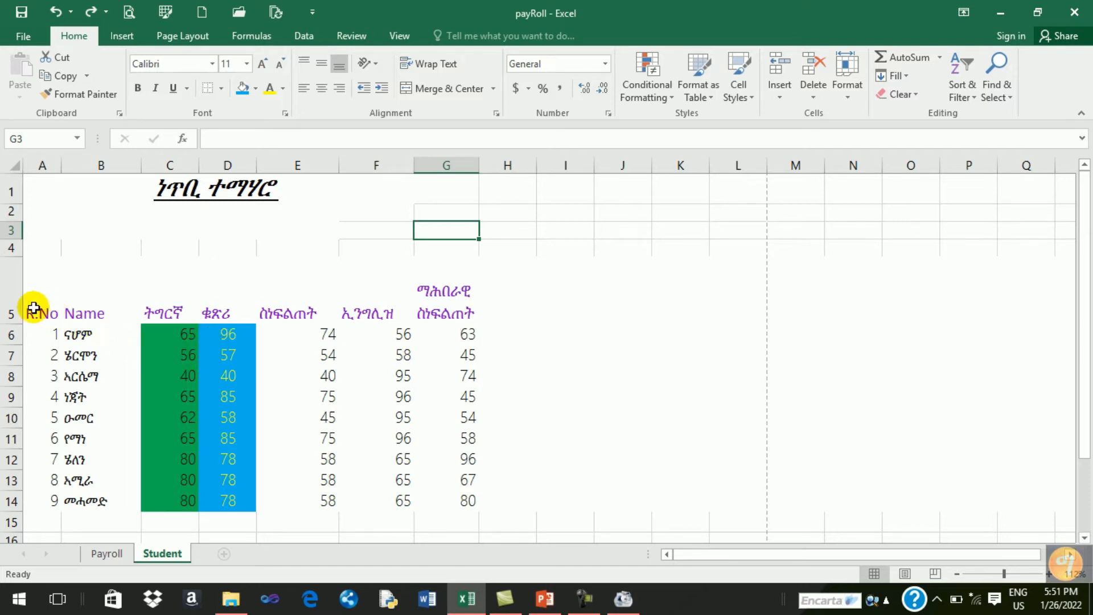
{"action": "left_click_drag", "start_coordinate": [34, 308], "coordinate": [370, 335]}
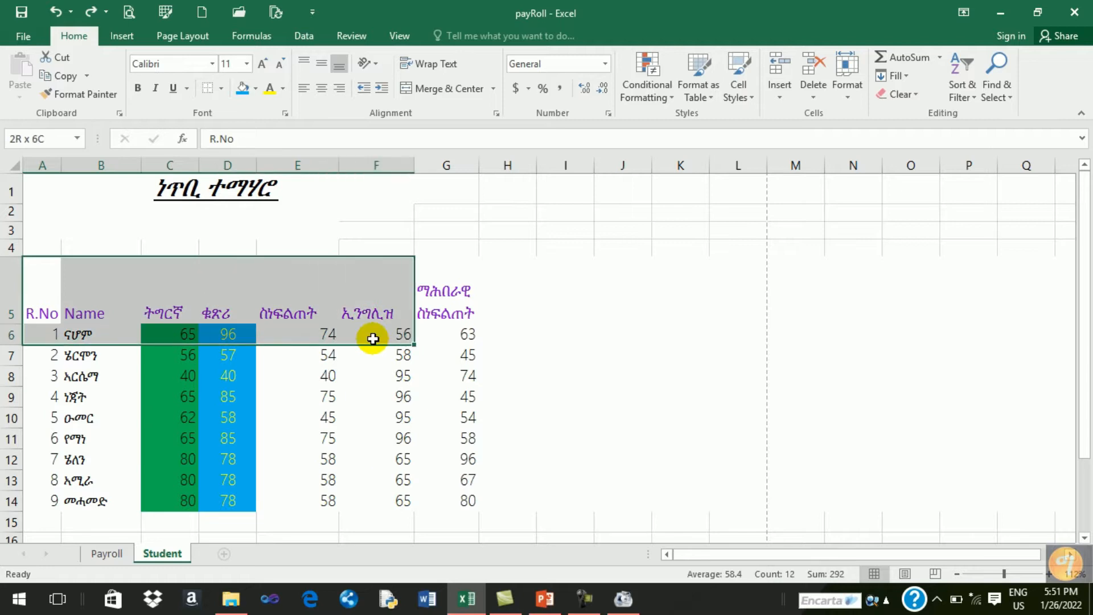
{"action": "left_click_drag", "start_coordinate": [41, 312], "coordinate": [454, 506]}
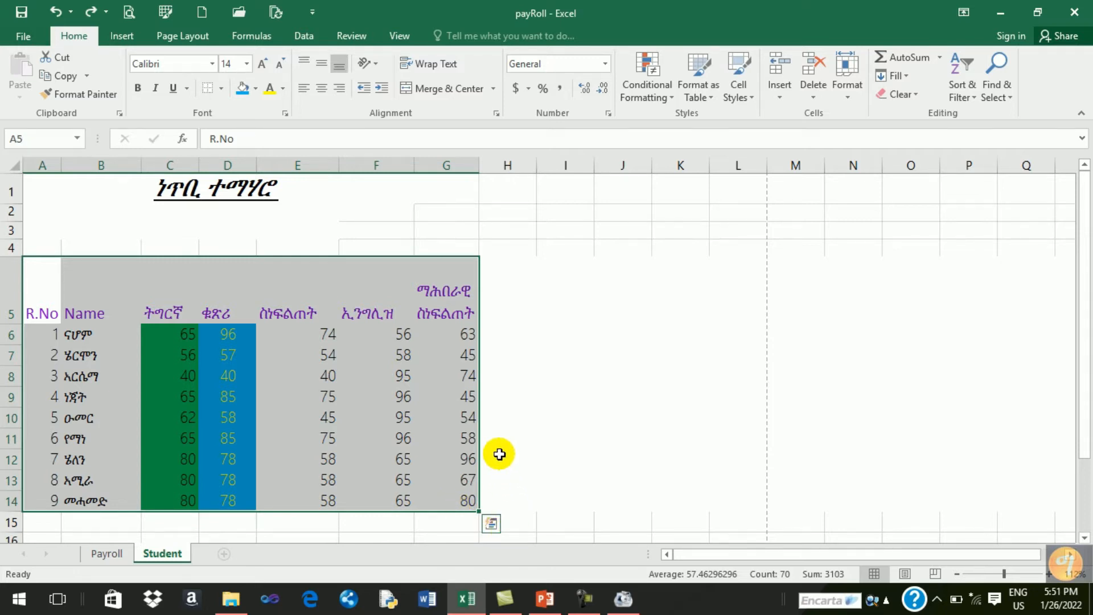
{"action": "left_click", "coordinate": [49, 302]}
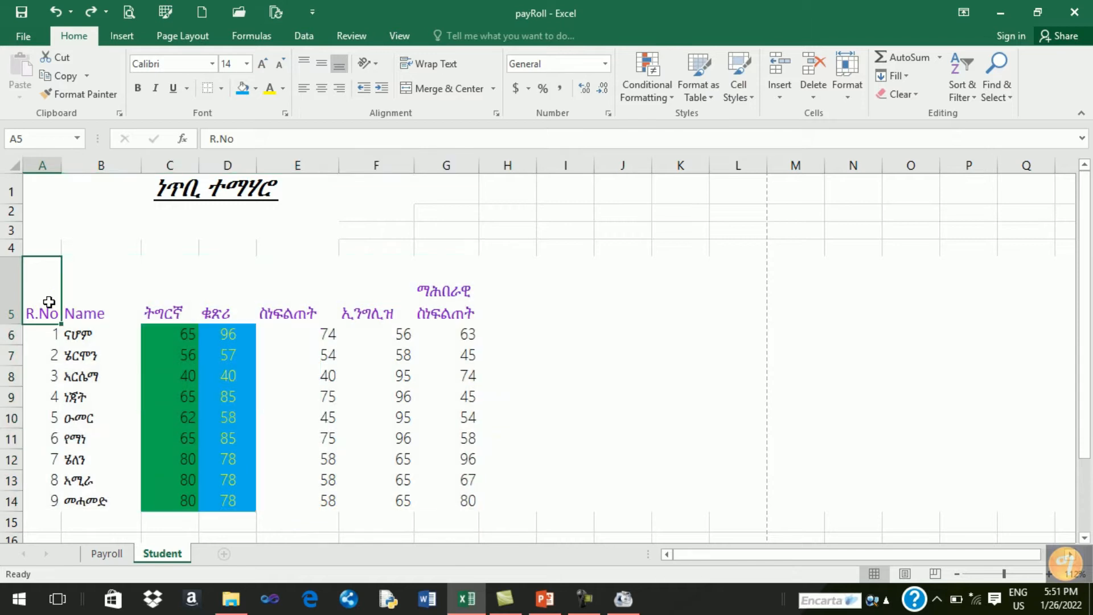
{"action": "left_click_drag", "start_coordinate": [48, 289], "coordinate": [467, 501]}
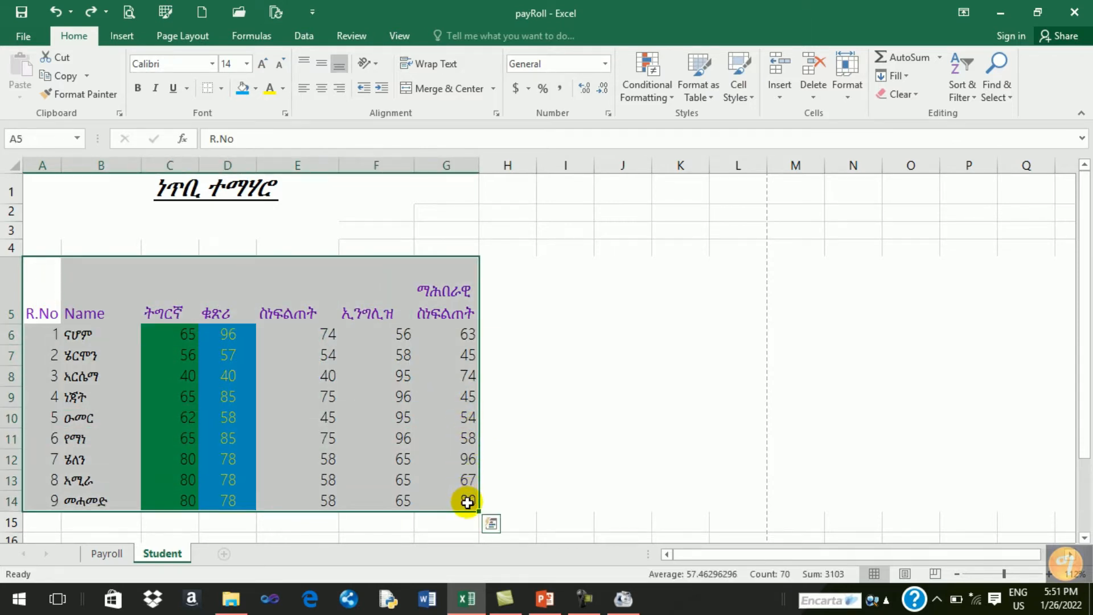
{"action": "left_click", "coordinate": [221, 87]}
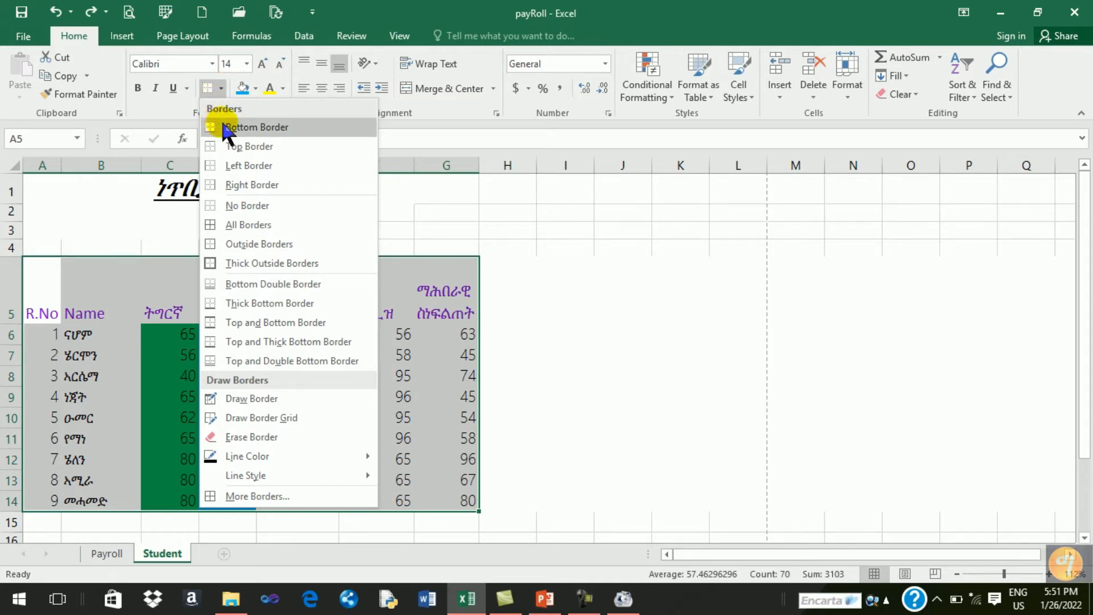
{"action": "left_click", "coordinate": [298, 228]}
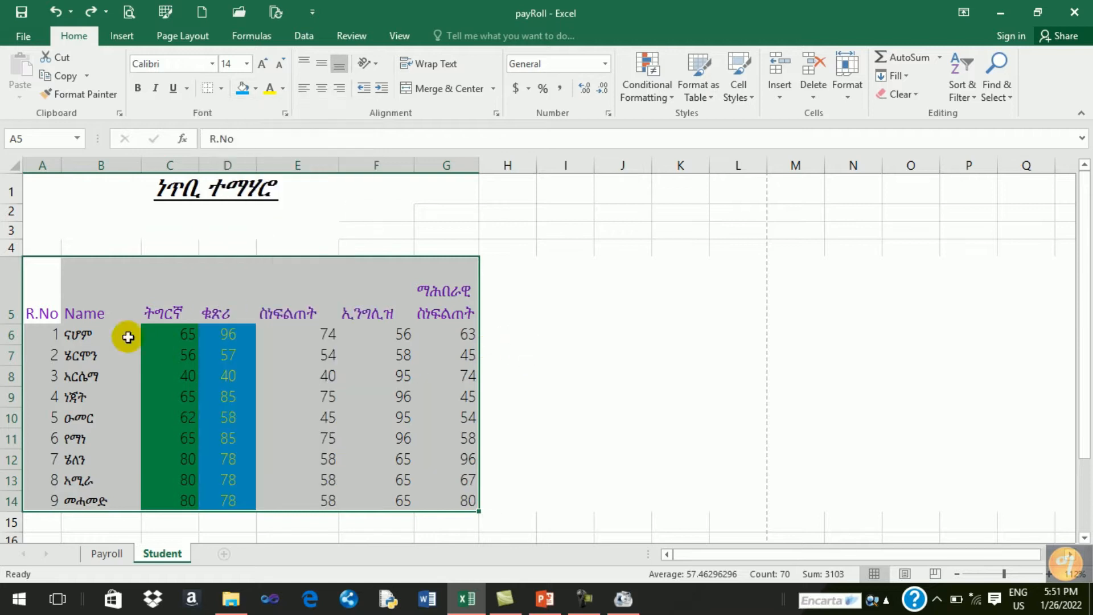
Step: Add a bottom border to the Name header cell B5
{"action": "left_click", "coordinate": [78, 308]}
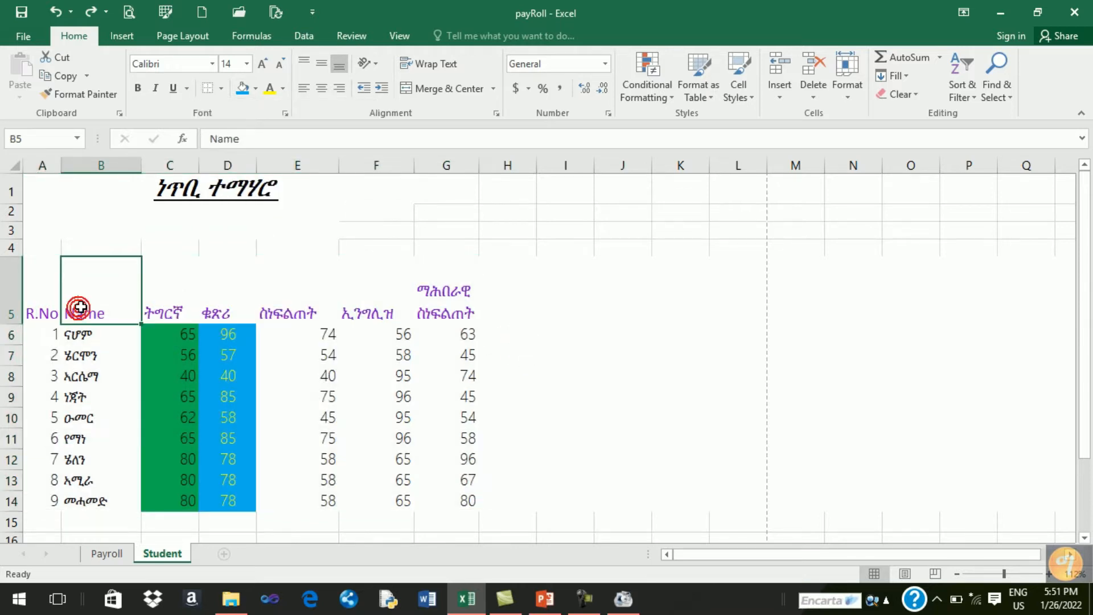
{"action": "left_click", "coordinate": [220, 88]}
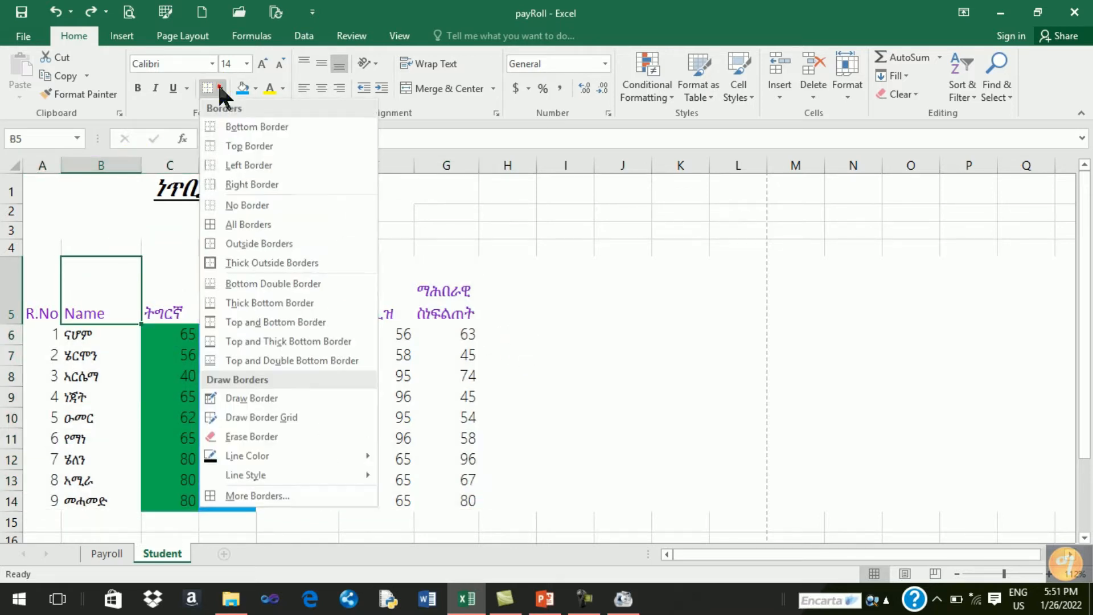
{"action": "left_click", "coordinate": [241, 126]}
{"action": "left_click", "coordinate": [98, 355]}
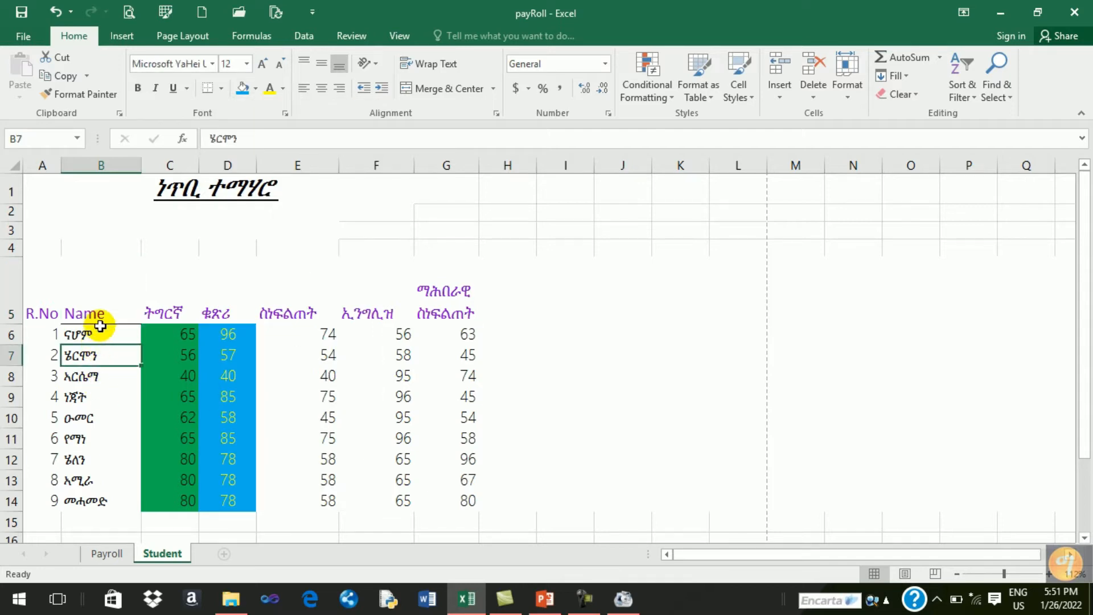
{"action": "left_click", "coordinate": [88, 313]}
{"action": "left_click", "coordinate": [117, 358]}
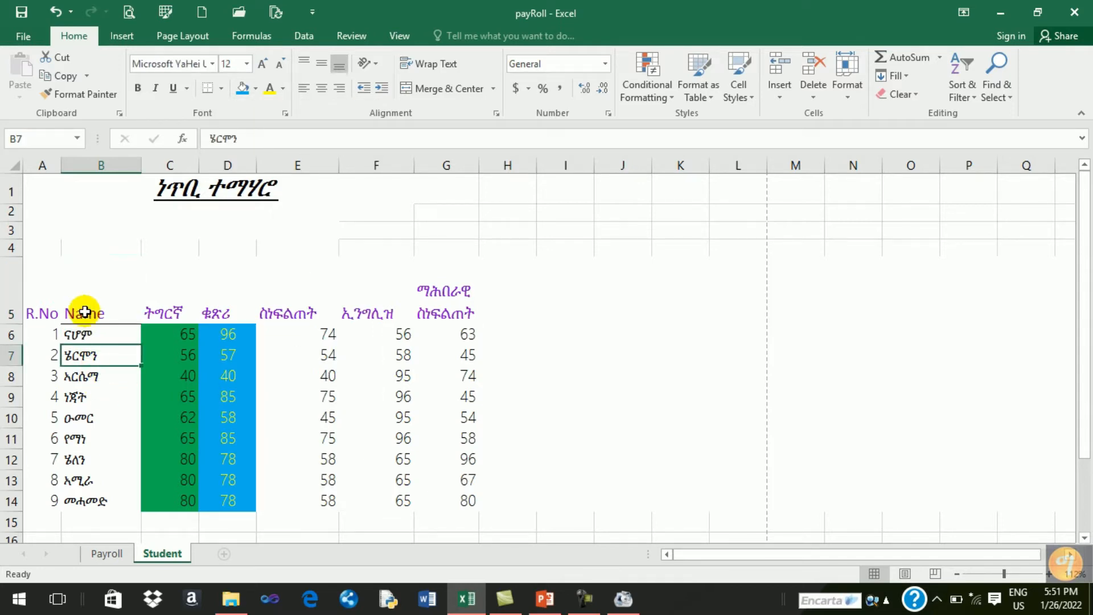
{"action": "left_click", "coordinate": [1019, 574]}
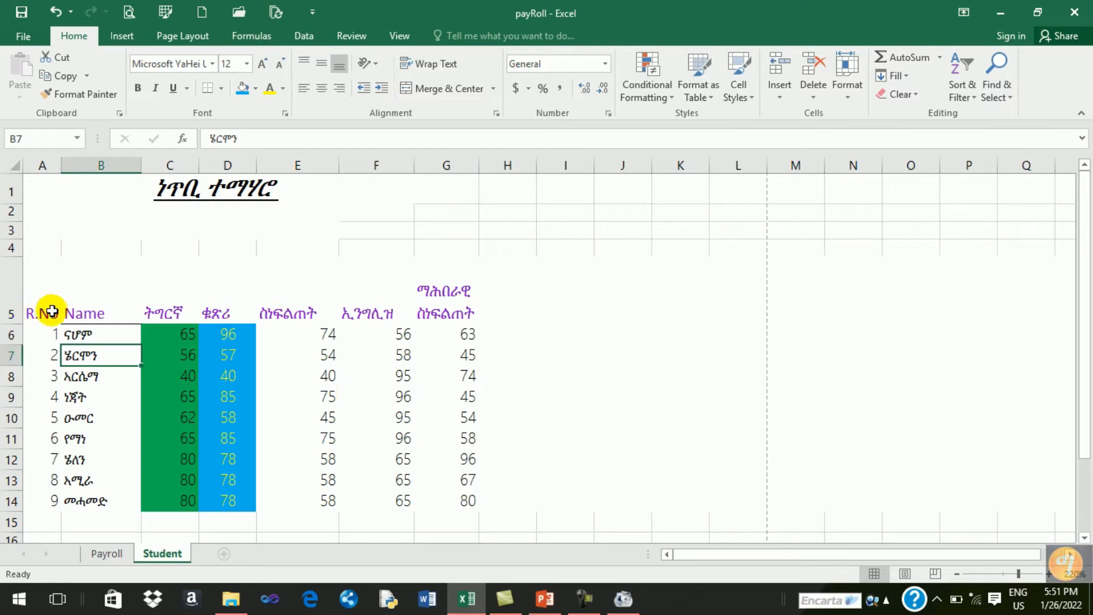
Step: Add a top border to the Name header cell B5
{"action": "left_click", "coordinate": [77, 314]}
{"action": "left_click", "coordinate": [221, 88]}
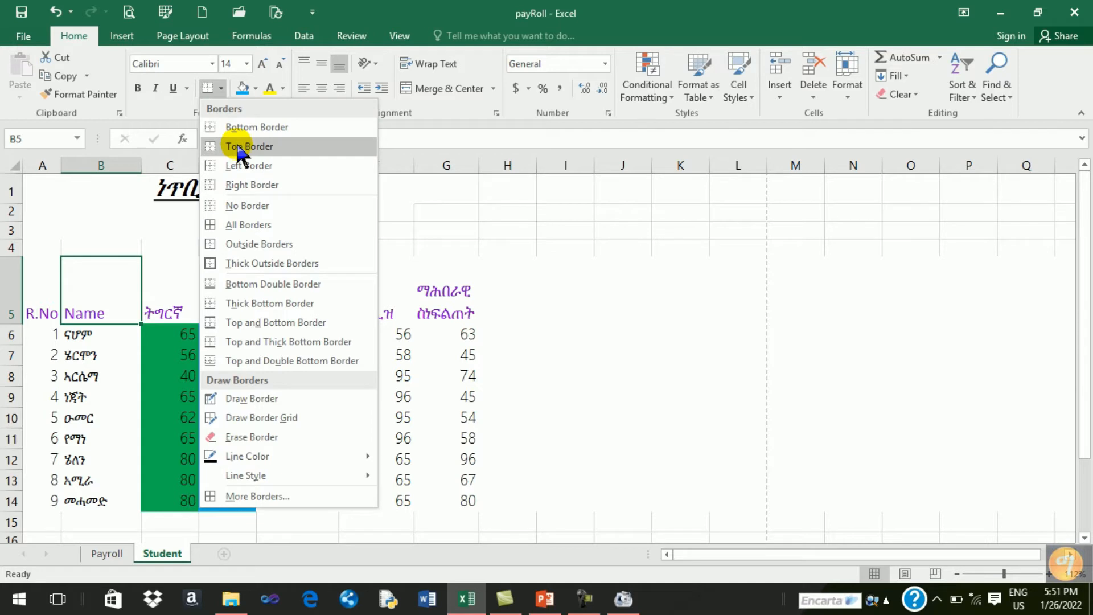
{"action": "left_click", "coordinate": [238, 147]}
{"action": "left_click", "coordinate": [153, 305]}
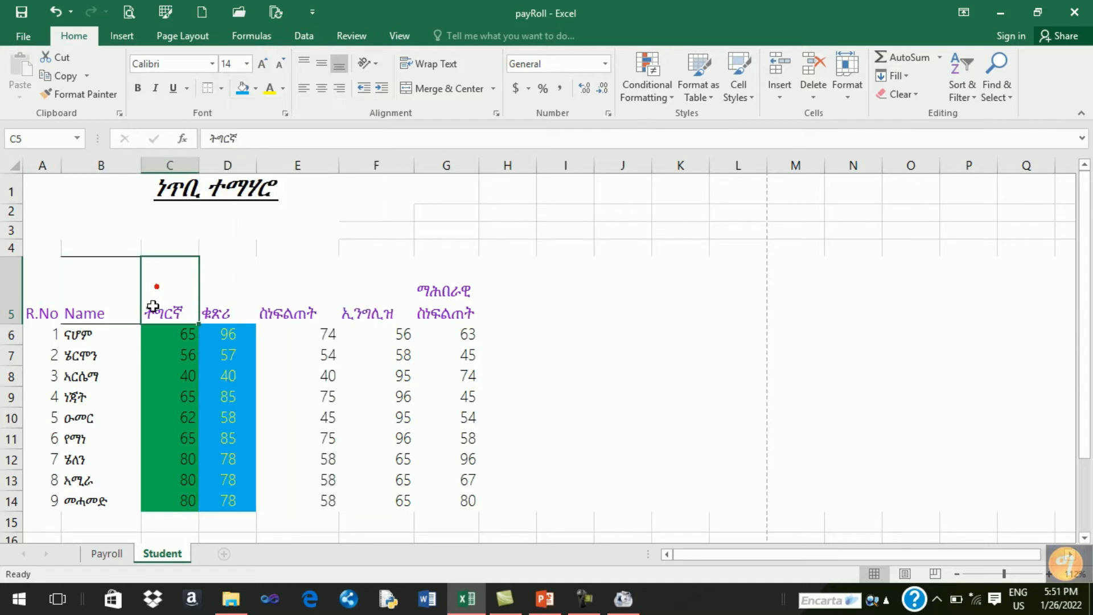
Step: Add a left border and a right border to the Name header cell B5
{"action": "left_click", "coordinate": [94, 265]}
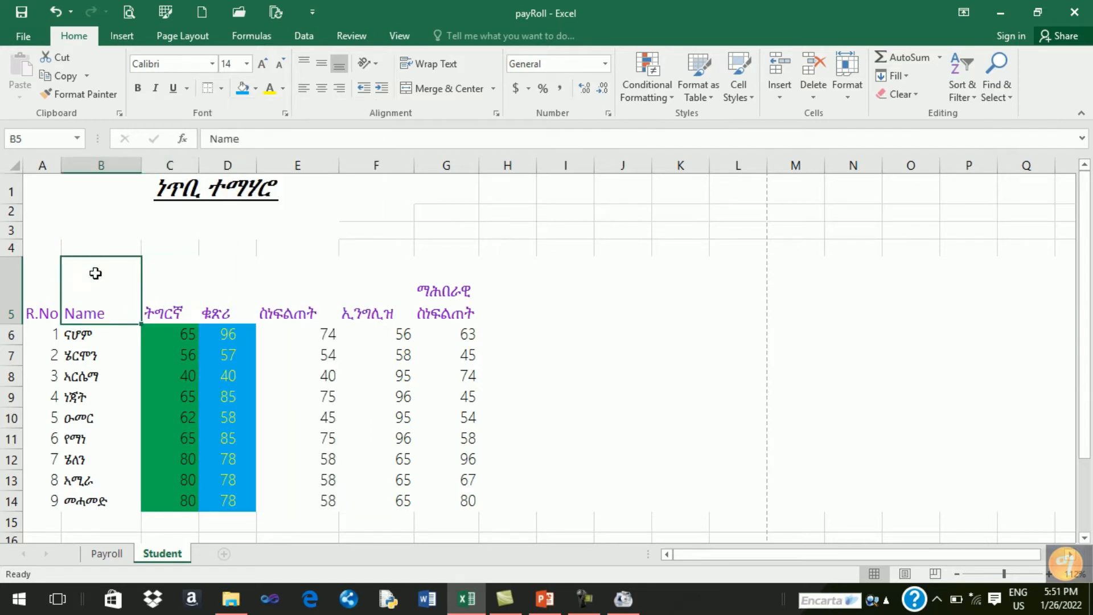
{"action": "left_click", "coordinate": [221, 89]}
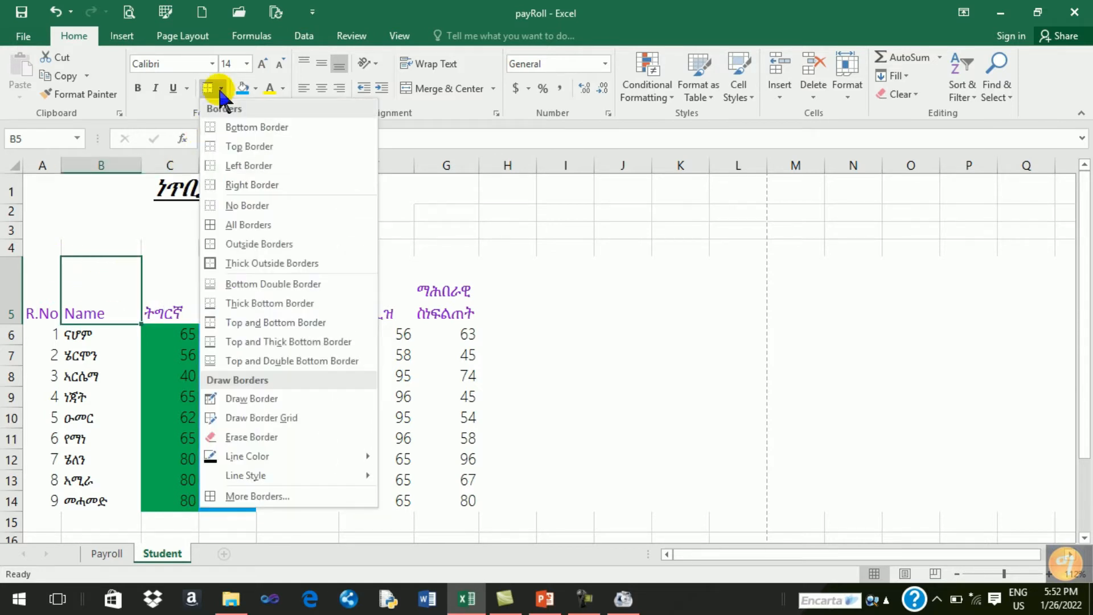
{"action": "left_click", "coordinate": [250, 165]}
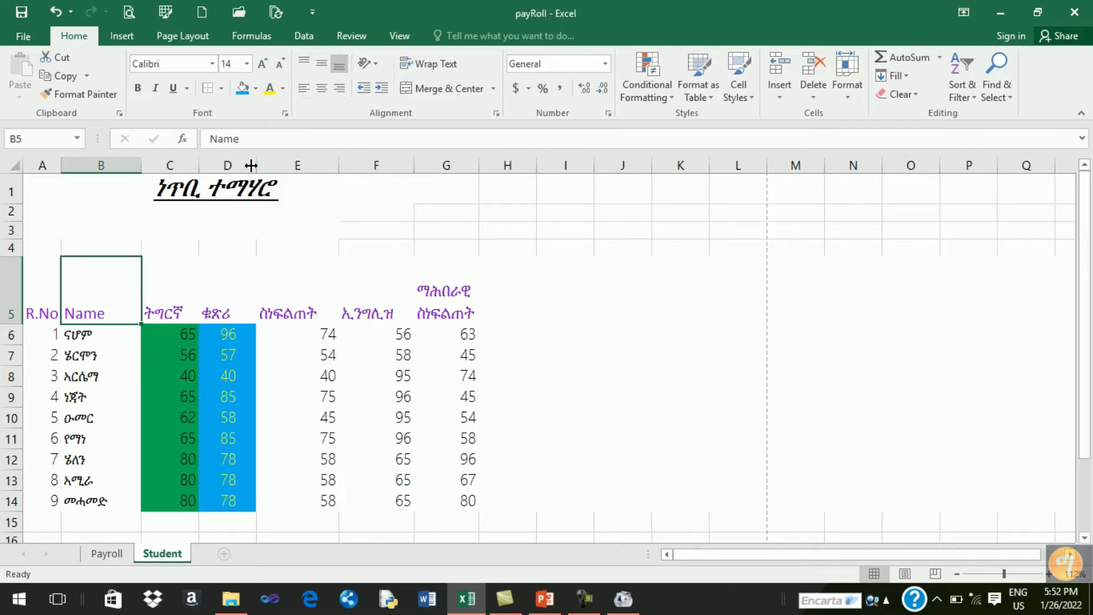
{"action": "left_click", "coordinate": [123, 350]}
{"action": "left_click", "coordinate": [99, 298]}
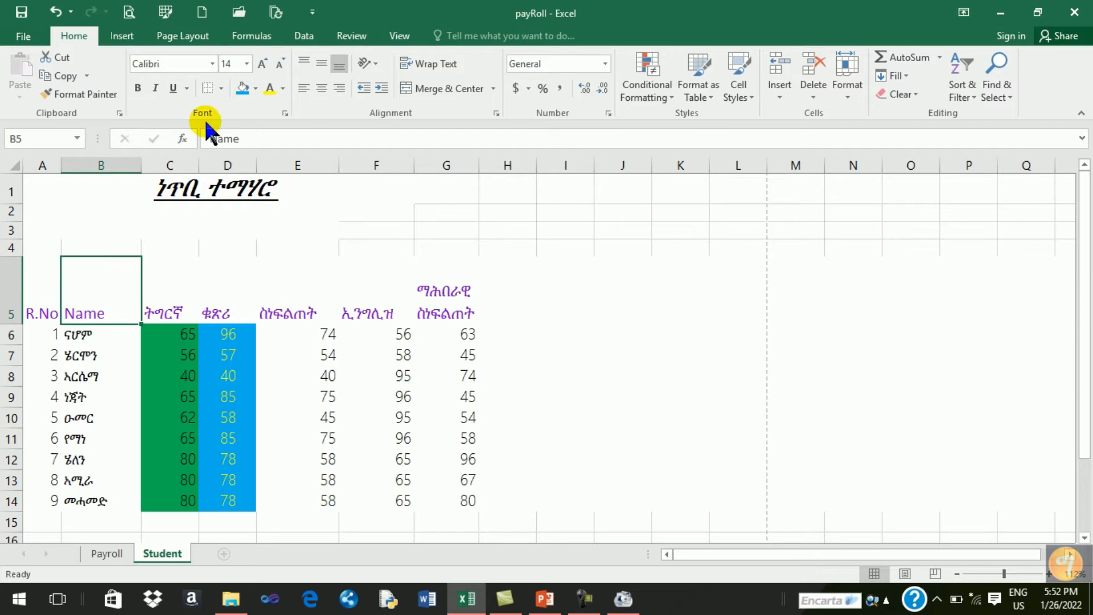
{"action": "left_click", "coordinate": [220, 89]}
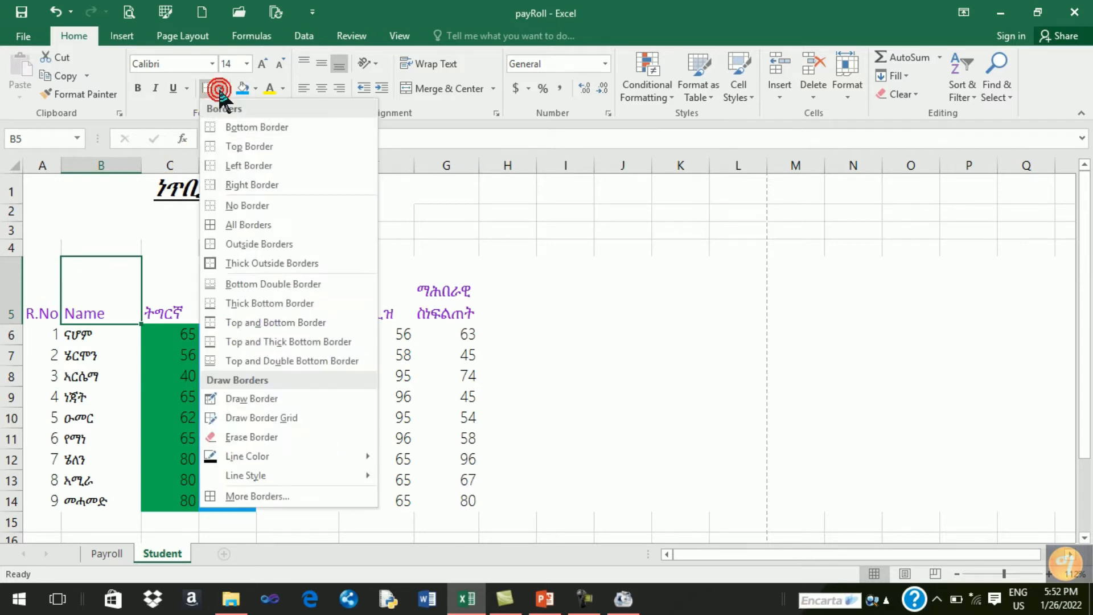
{"action": "left_click", "coordinate": [253, 183]}
{"action": "left_click", "coordinate": [125, 340]}
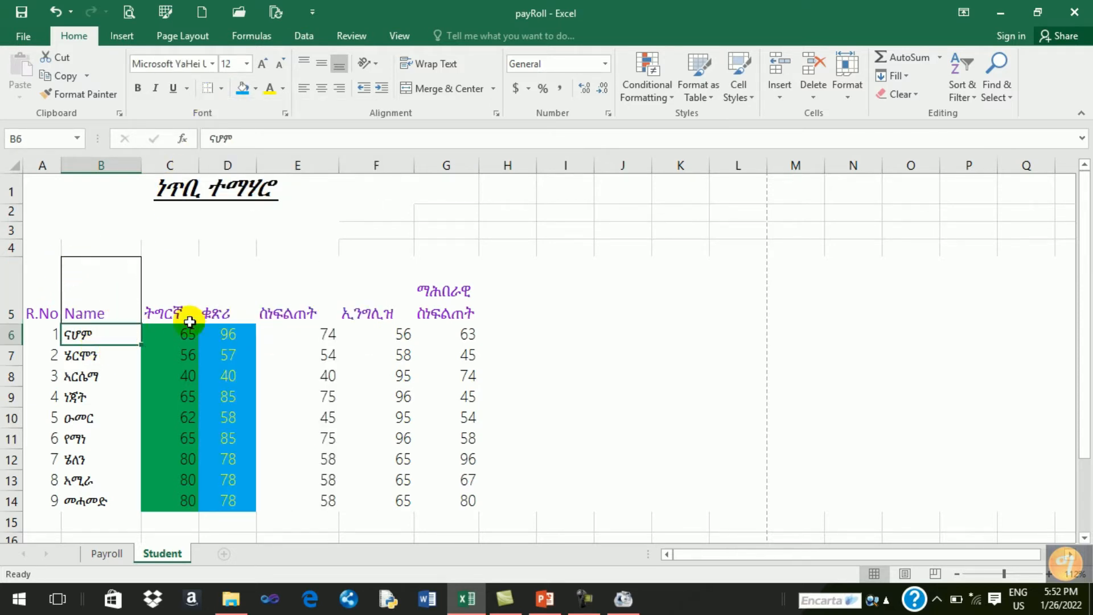
Step: Reduce the height of header row 5 so it fits the two-line heading in column G
{"action": "left_click", "coordinate": [218, 281]}
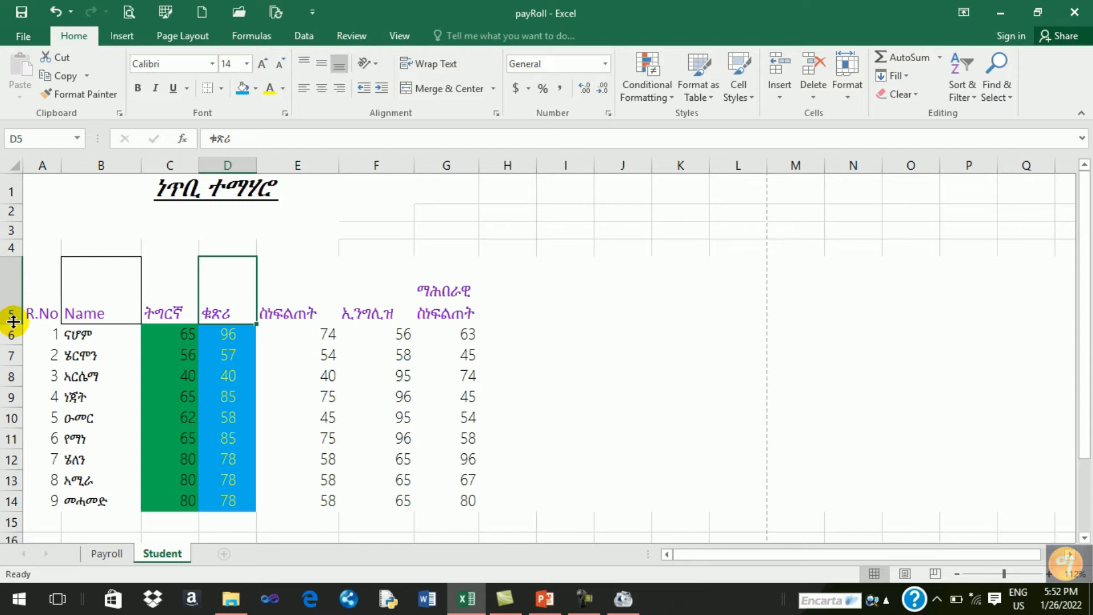
{"action": "left_click_drag", "start_coordinate": [14, 322], "coordinate": [12, 302]}
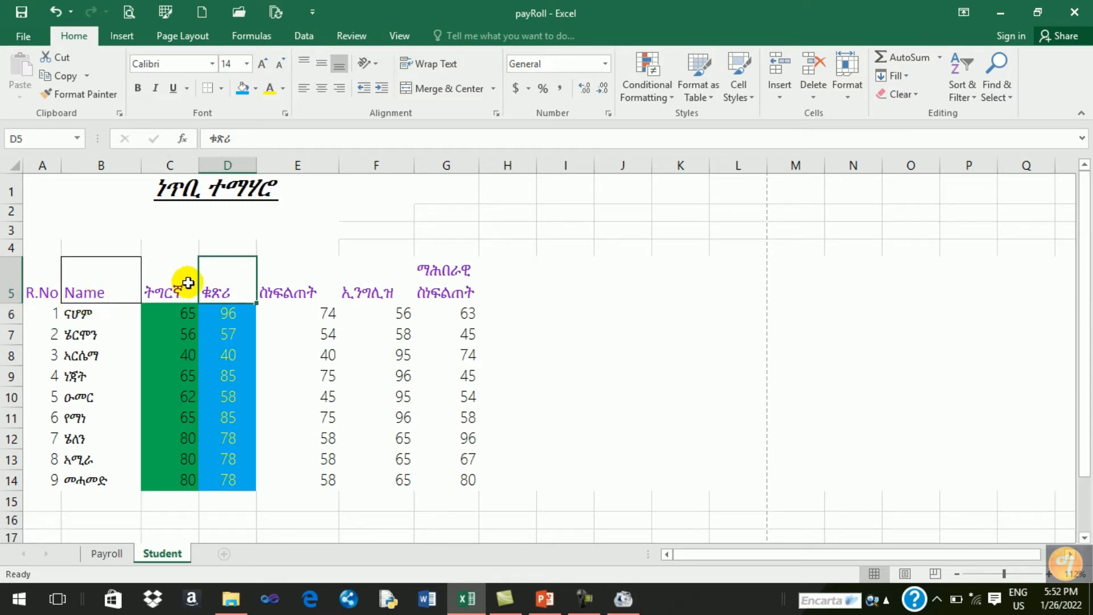
{"action": "left_click", "coordinate": [505, 287]}
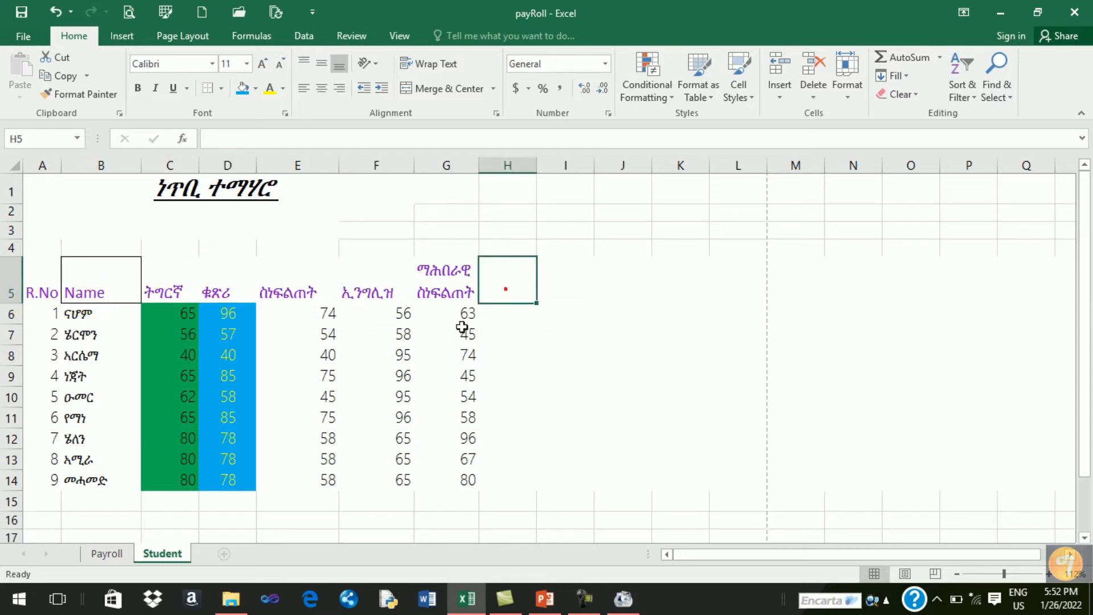
Step: Check the bordered Name header cell in print preview, then return to the worksheet
{"action": "left_click", "coordinate": [94, 290]}
{"action": "left_click", "coordinate": [129, 13]}
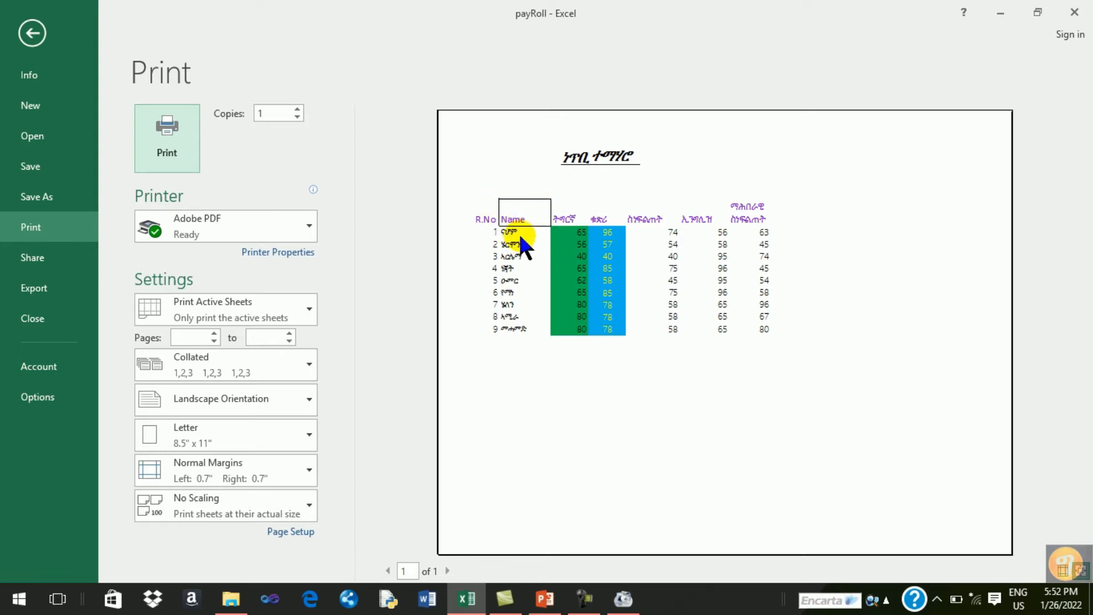
{"action": "key", "text": "Escape"}
Step: Apply All Borders to the whole student table, range A5:G14
{"action": "left_click_drag", "start_coordinate": [39, 292], "coordinate": [428, 486]}
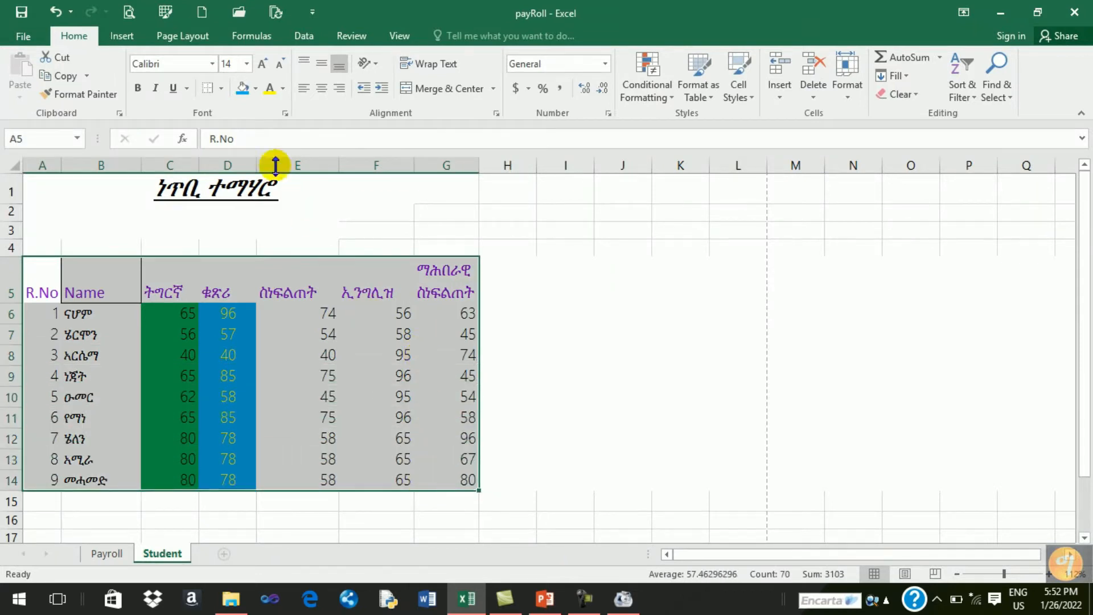
{"action": "left_click", "coordinate": [220, 87]}
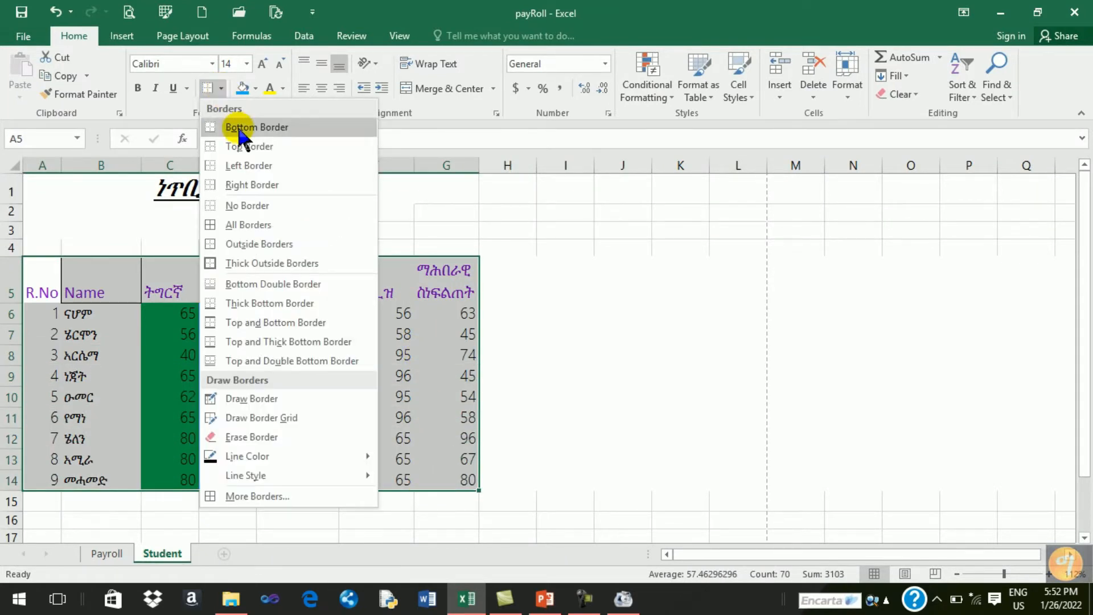
{"action": "left_click", "coordinate": [263, 226]}
{"action": "left_click", "coordinate": [511, 332]}
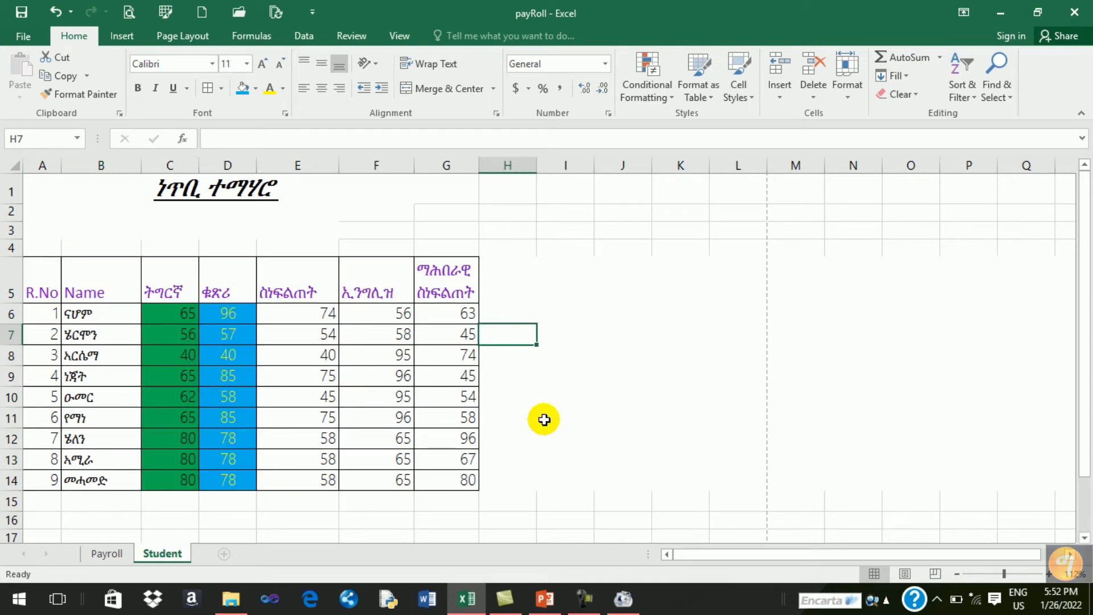
Step: Widen column G to about twice its width and slightly reduce the height of row 5
{"action": "left_click_drag", "start_coordinate": [479, 166], "coordinate": [533, 183]}
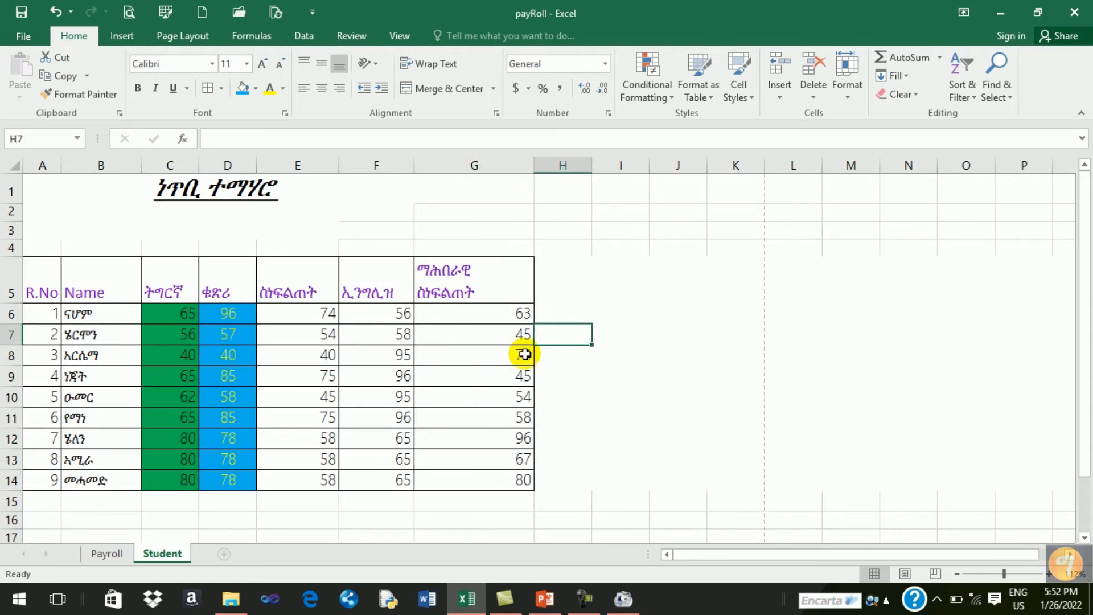
{"action": "mouse_move", "coordinate": [18, 302]}
{"action": "left_mouse_down"}
{"action": "mouse_move", "coordinate": [20, 292]}
{"action": "mouse_move", "coordinate": [19, 302]}
{"action": "left_mouse_up"}
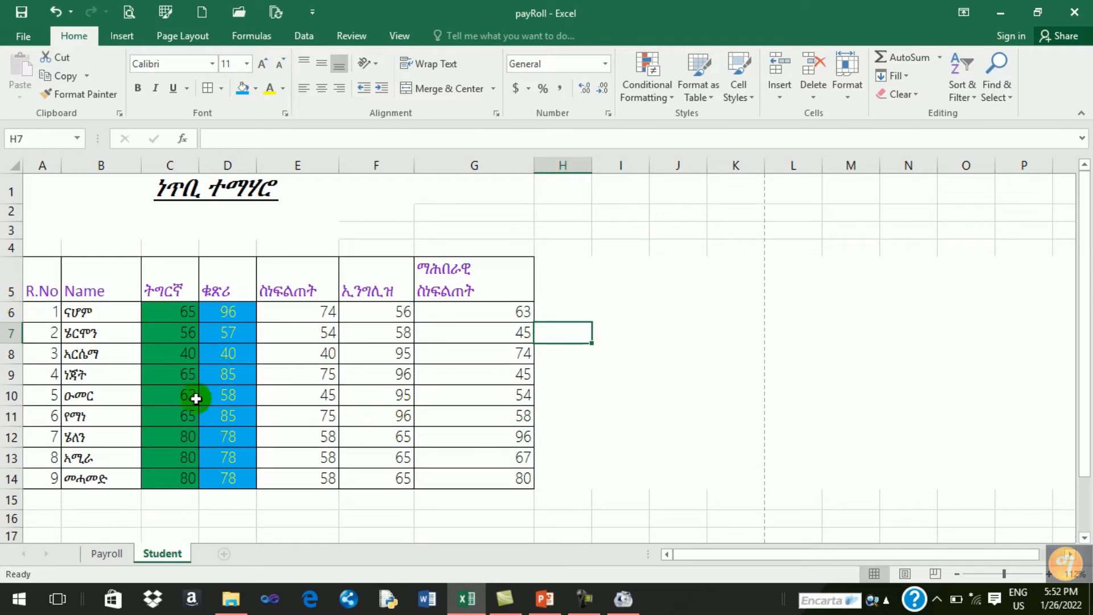
Step: Apply a Bottom Double Border to the whole student table, range A5:G14
{"action": "left_click_drag", "start_coordinate": [42, 280], "coordinate": [495, 478]}
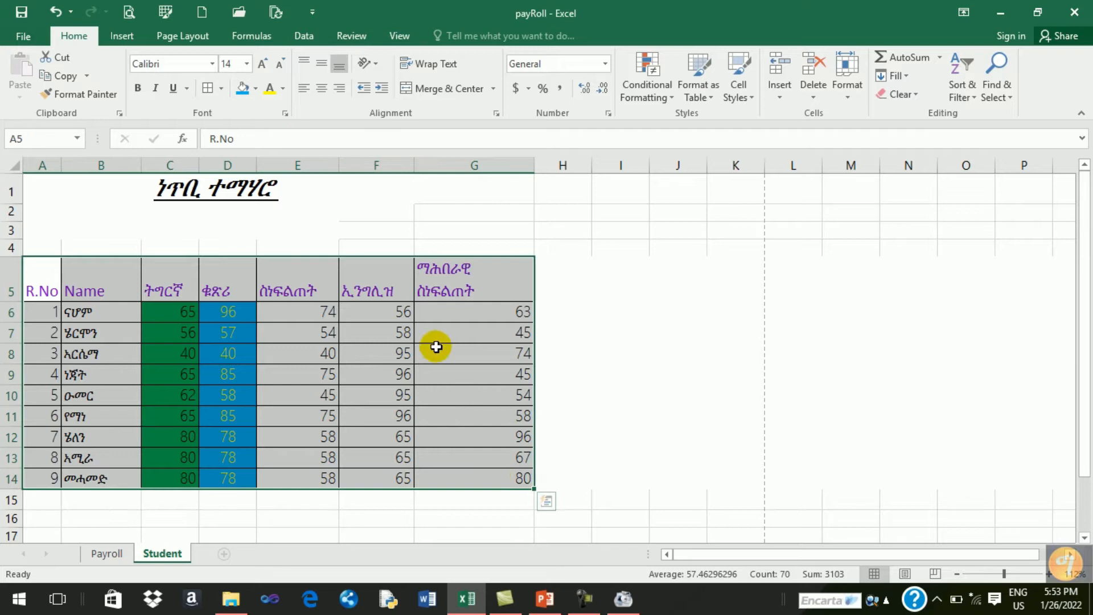
{"action": "left_click", "coordinate": [222, 87]}
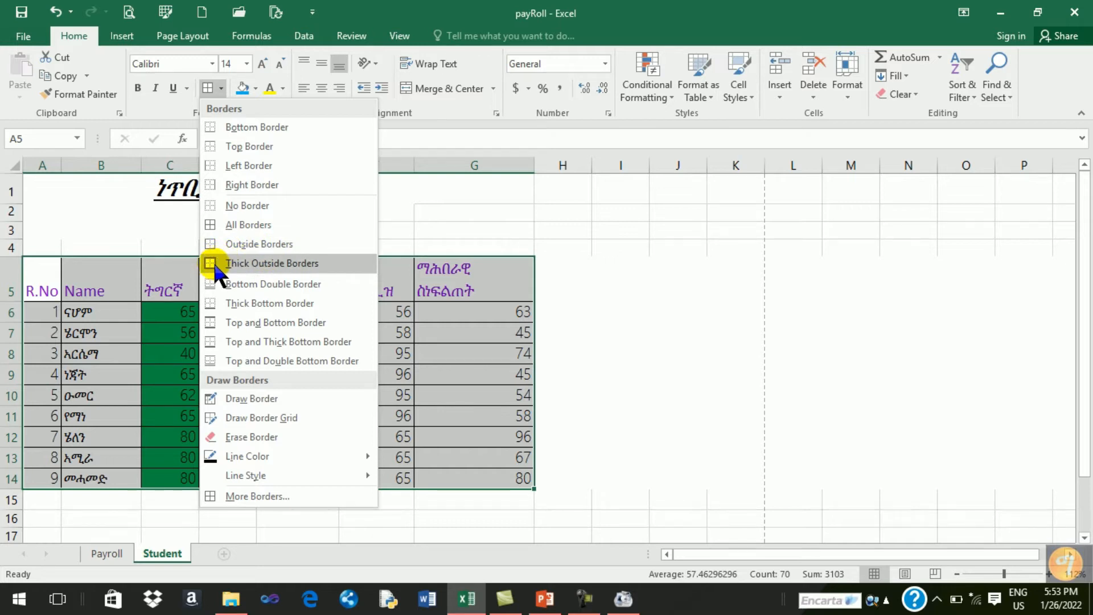
{"action": "left_click", "coordinate": [245, 282]}
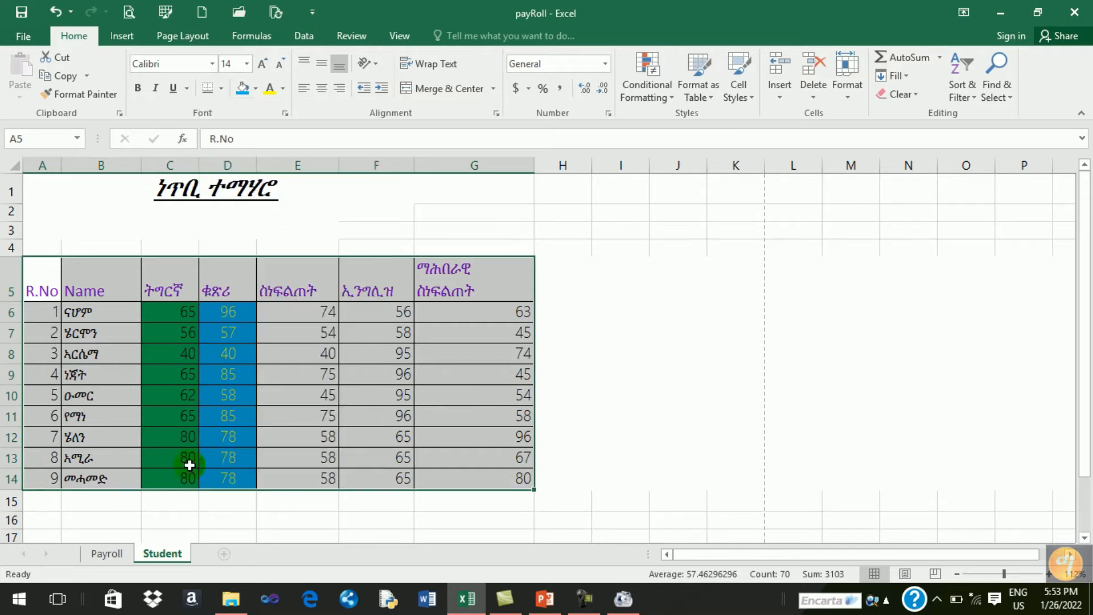
{"action": "left_click", "coordinate": [240, 520]}
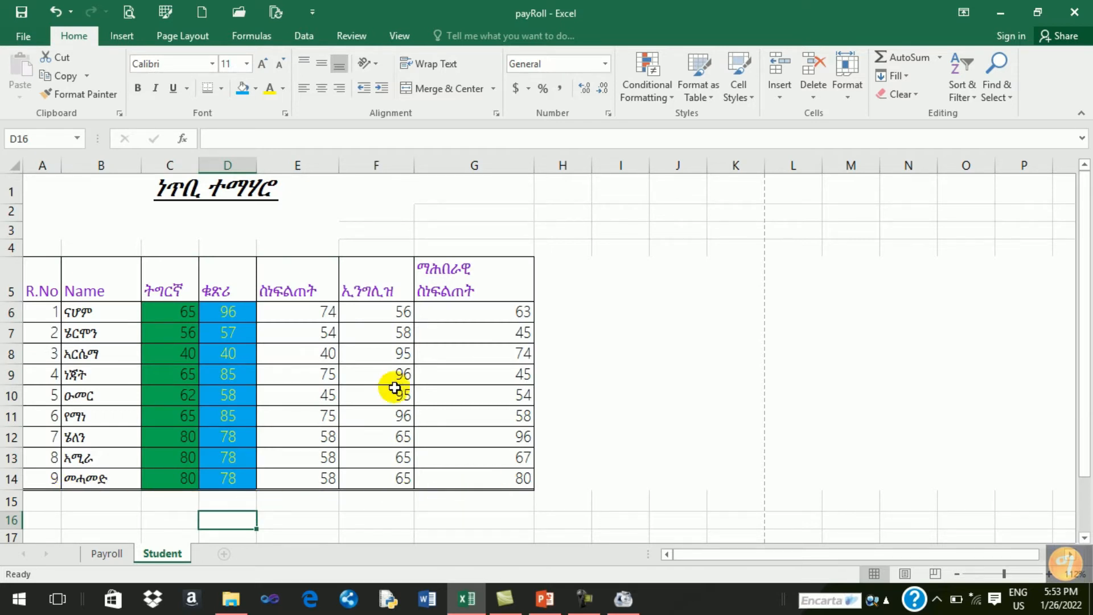
Step: Draw a freehand border around H1:I3 and further border lines across row 2 from column H to J
{"action": "left_click", "coordinate": [221, 88]}
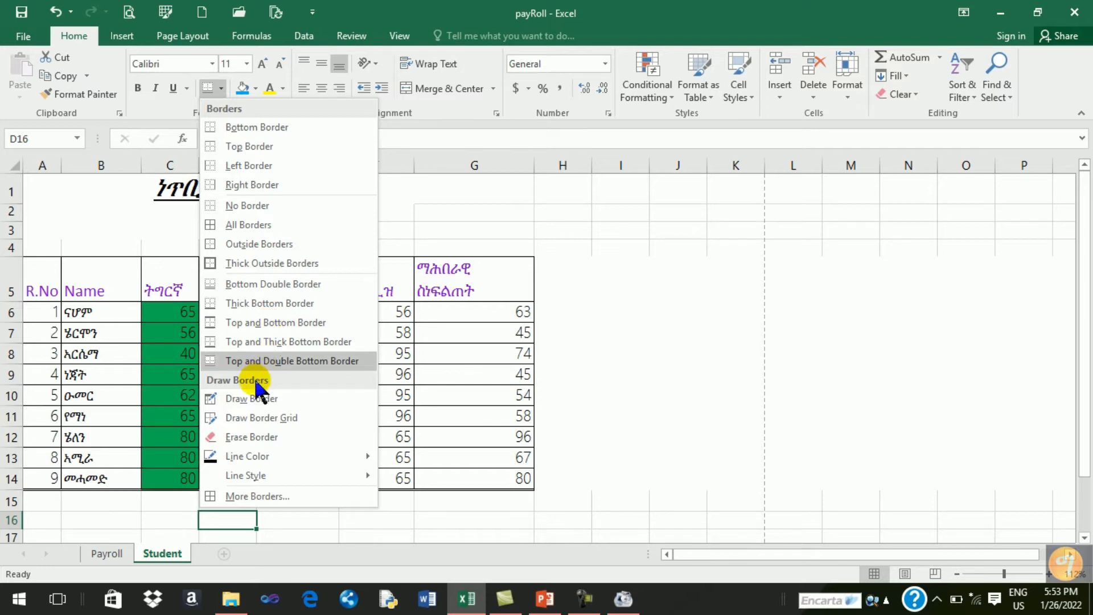
{"action": "left_click", "coordinate": [267, 400]}
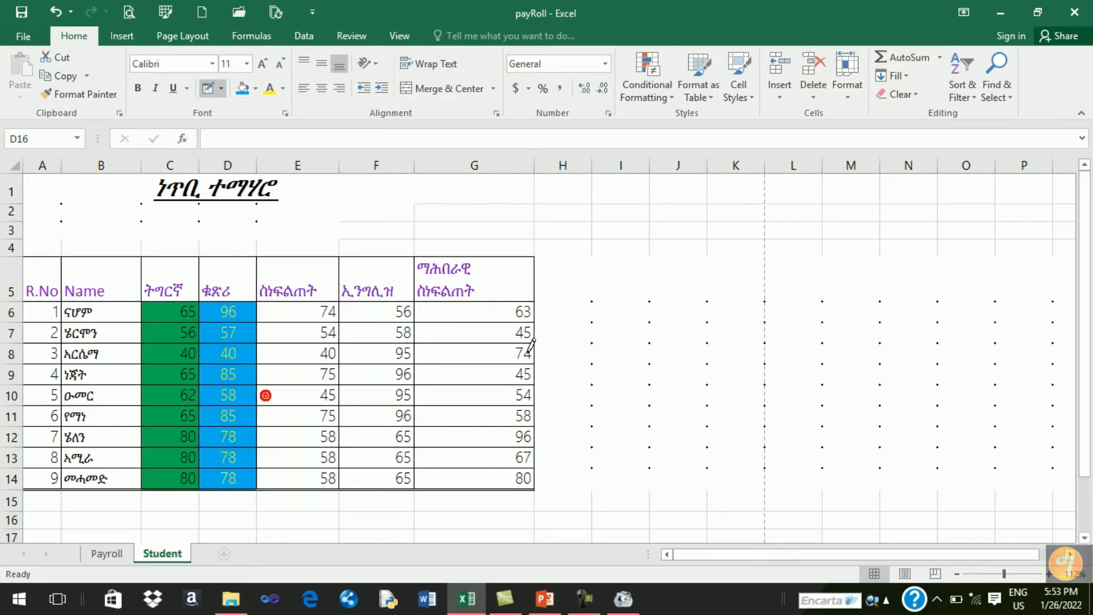
{"action": "mouse_move", "coordinate": [536, 194]}
{"action": "left_mouse_down"}
{"action": "mouse_move", "coordinate": [541, 224]}
{"action": "mouse_move", "coordinate": [641, 232]}
{"action": "left_mouse_up"}
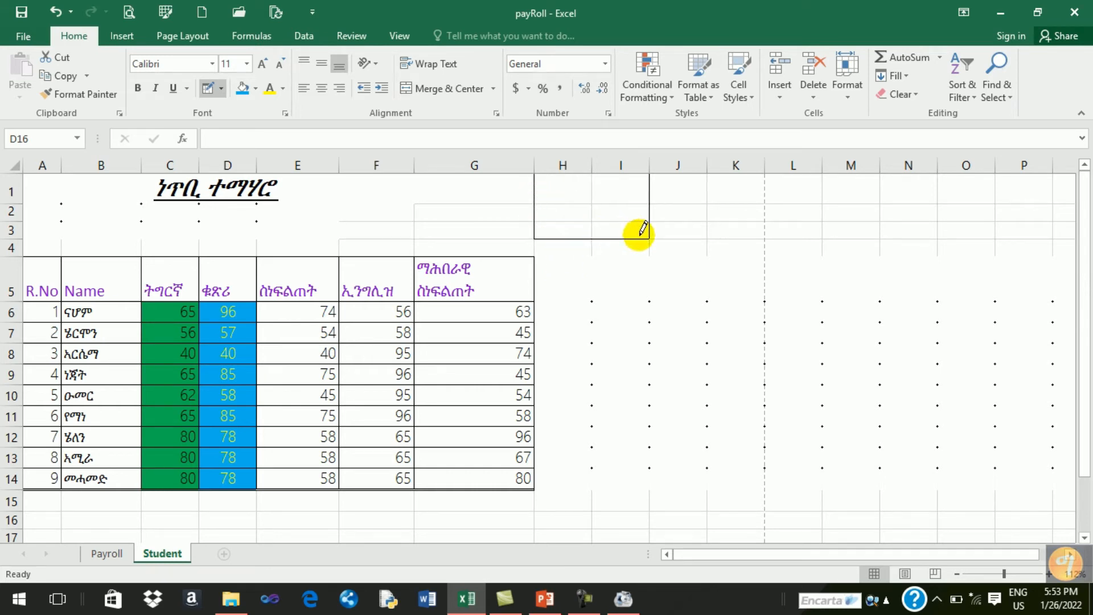
{"action": "mouse_move", "coordinate": [534, 204]}
{"action": "left_mouse_down"}
{"action": "mouse_move", "coordinate": [625, 200]}
{"action": "mouse_move", "coordinate": [538, 220]}
{"action": "mouse_move", "coordinate": [643, 215]}
{"action": "mouse_move", "coordinate": [642, 237]}
{"action": "mouse_move", "coordinate": [591, 215]}
{"action": "mouse_move", "coordinate": [641, 232]}
{"action": "mouse_move", "coordinate": [649, 194]}
{"action": "mouse_move", "coordinate": [681, 206]}
{"action": "left_mouse_up"}
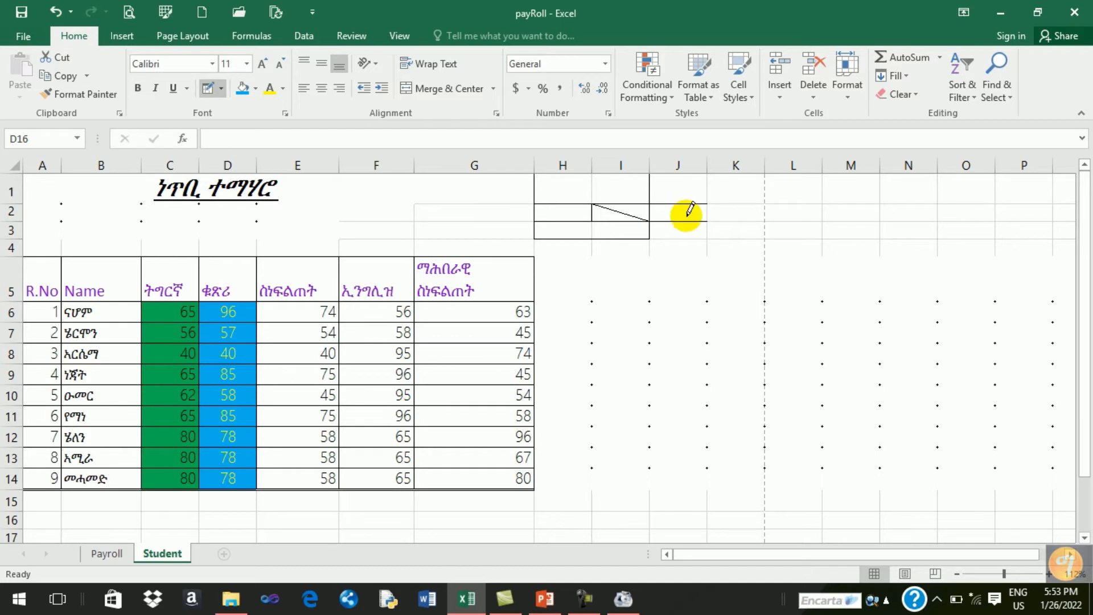
Step: Erase the drawn border lines around column H and in J2, keeping column I's right edge and the lines in I2
{"action": "left_click", "coordinate": [221, 88]}
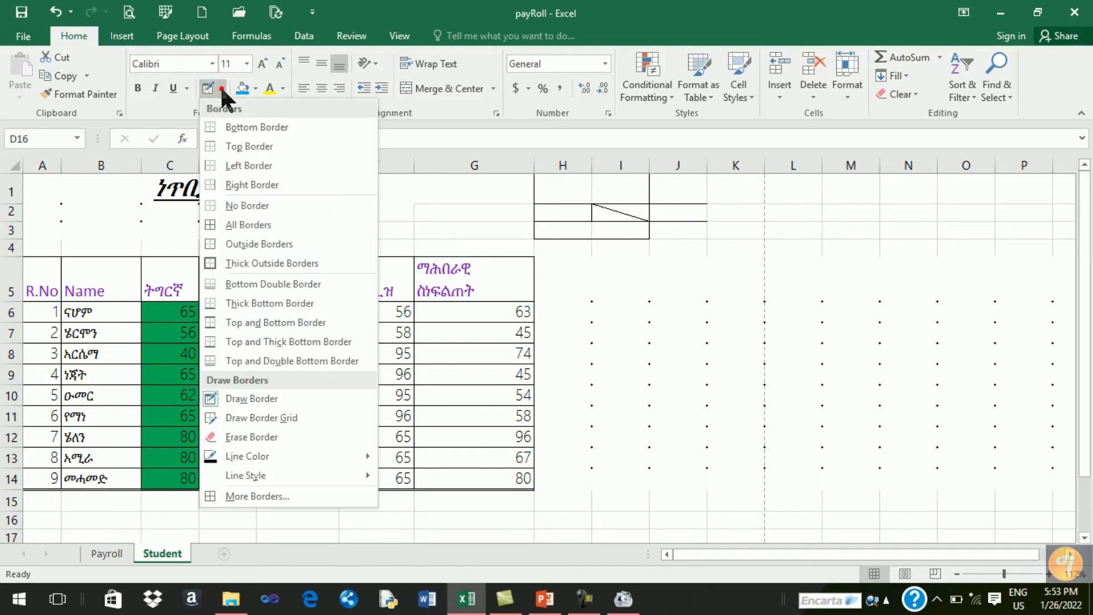
{"action": "left_click", "coordinate": [283, 437]}
{"action": "left_click", "coordinate": [625, 215]}
{"action": "left_click", "coordinate": [670, 210]}
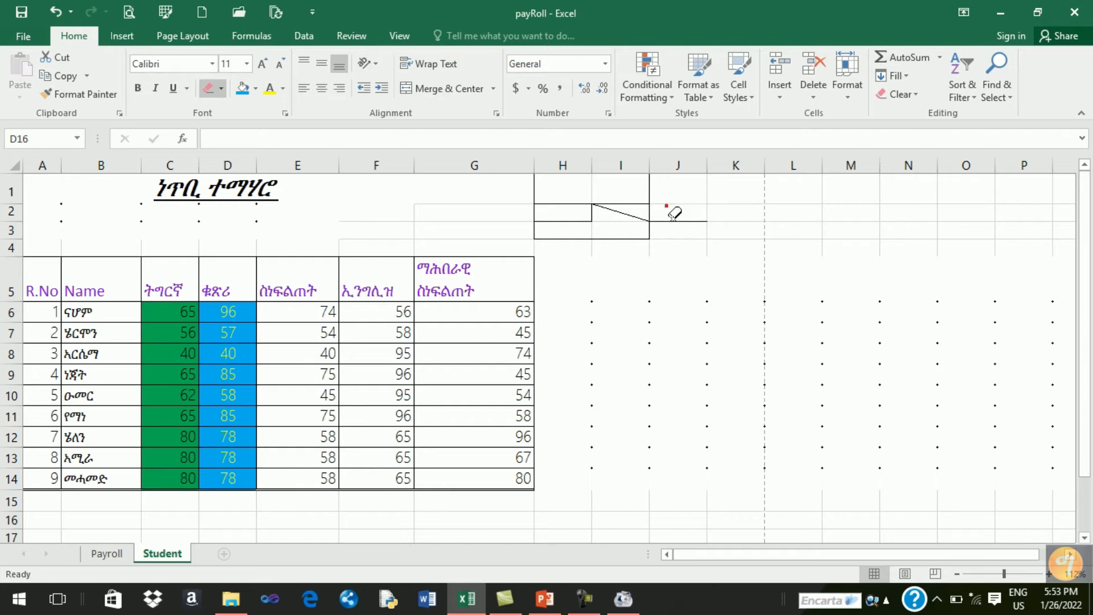
{"action": "left_click", "coordinate": [677, 224]}
{"action": "left_click", "coordinate": [568, 221]}
{"action": "left_click", "coordinate": [567, 239]}
{"action": "left_click", "coordinate": [532, 210]}
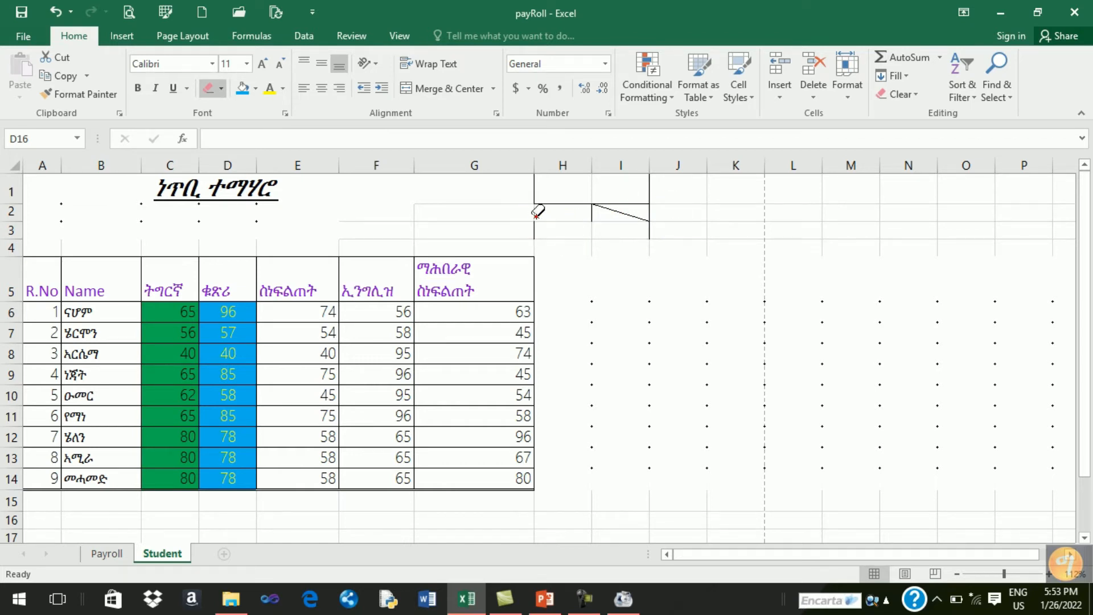
{"action": "left_click", "coordinate": [547, 203]}
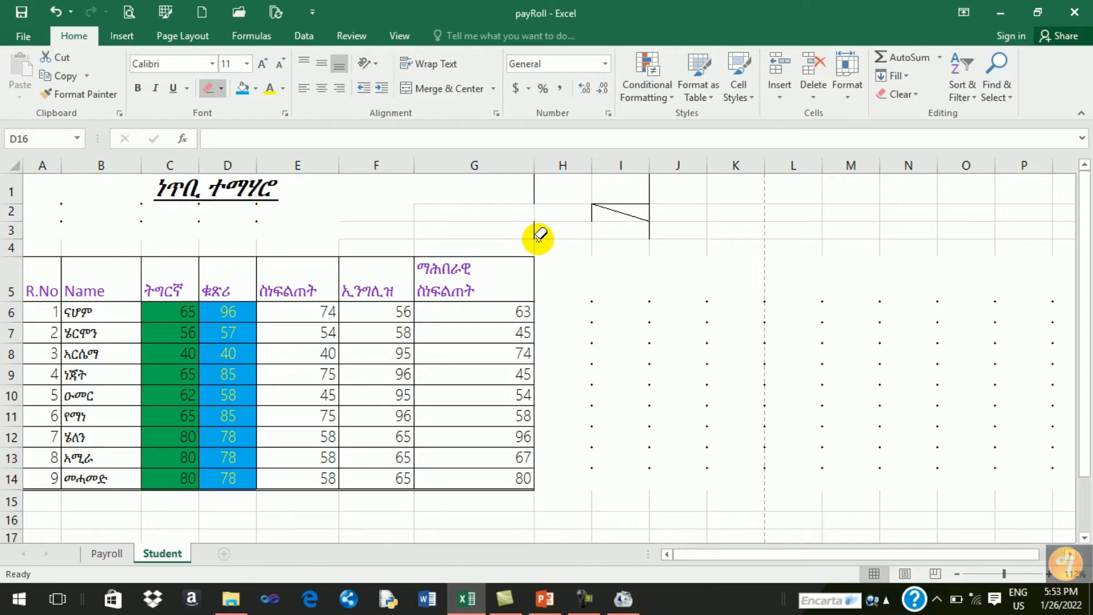
{"action": "left_click", "coordinate": [592, 213]}
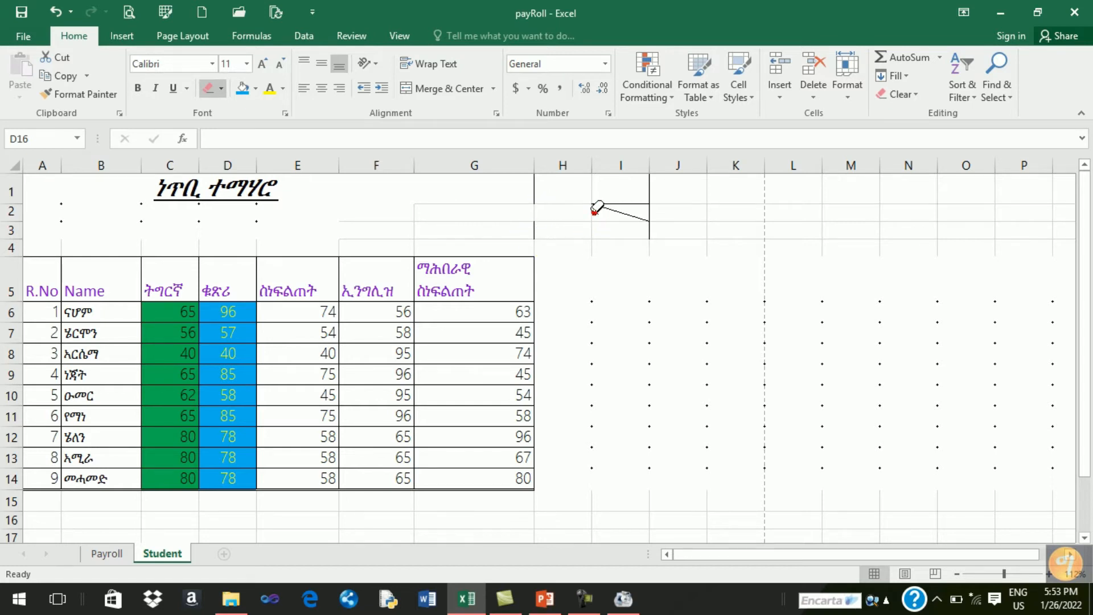
{"action": "left_click", "coordinate": [536, 193]}
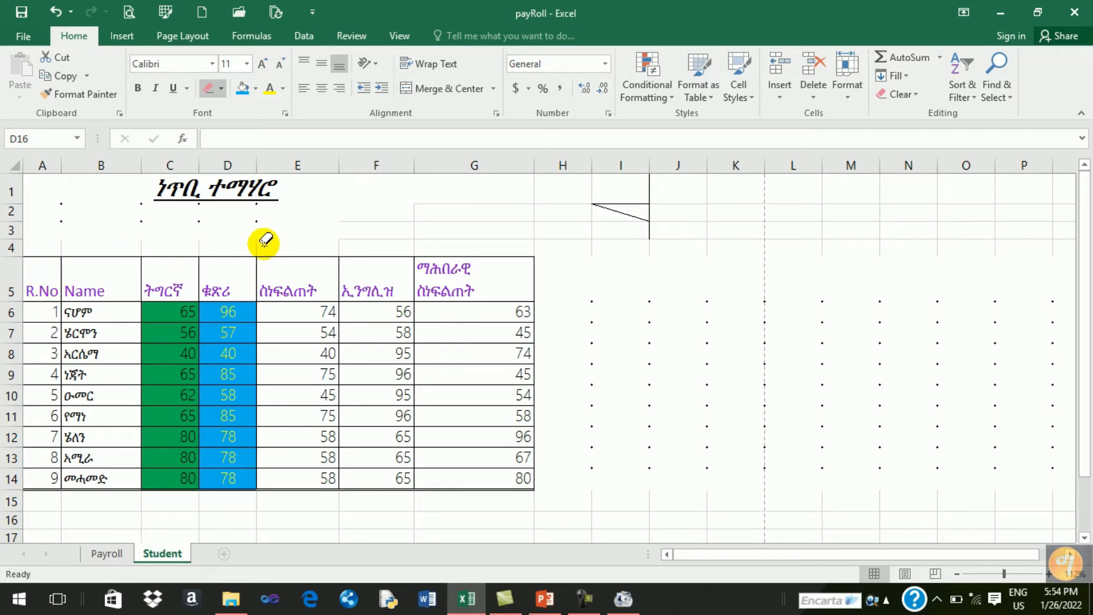
Step: Set the border line color to dark blue and draw a border around H1:J3 with lines across row 2
{"action": "left_click", "coordinate": [222, 89]}
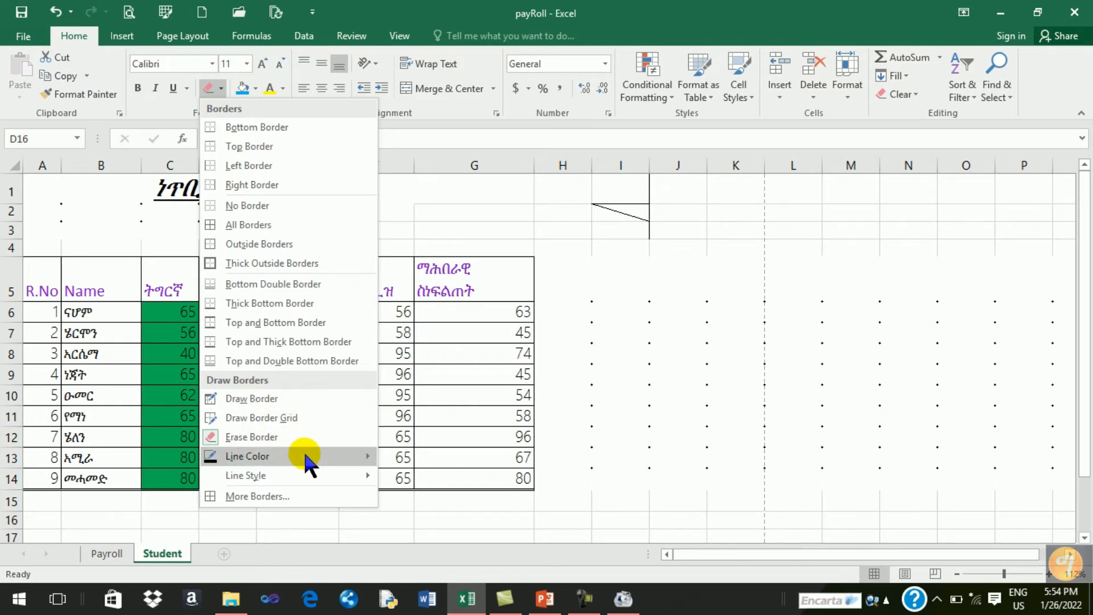
{"action": "mouse_move", "coordinate": [305, 450]}
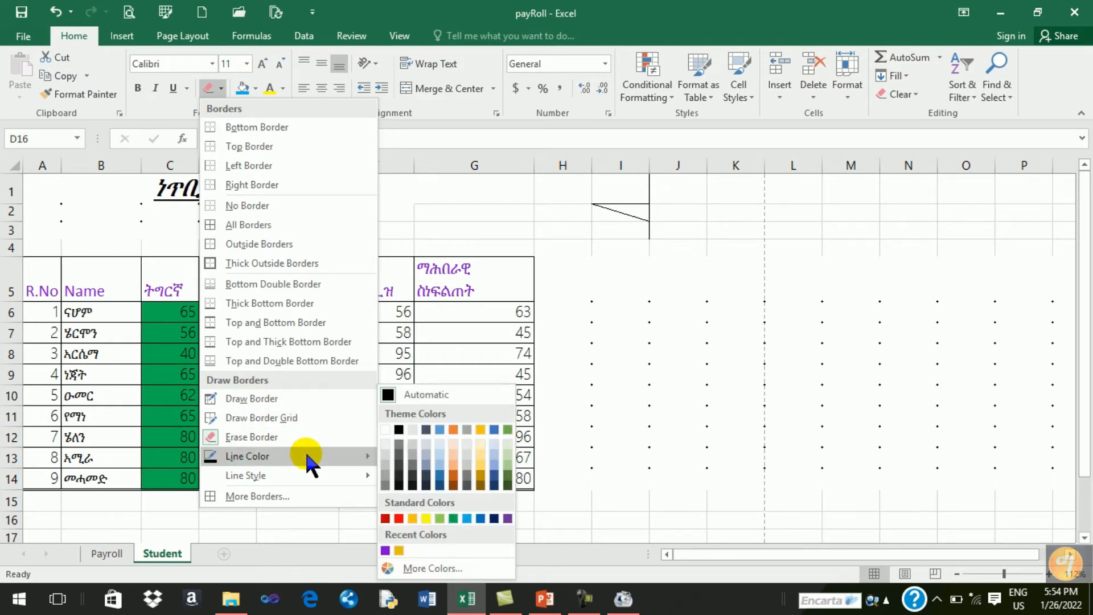
{"action": "left_click", "coordinate": [440, 486]}
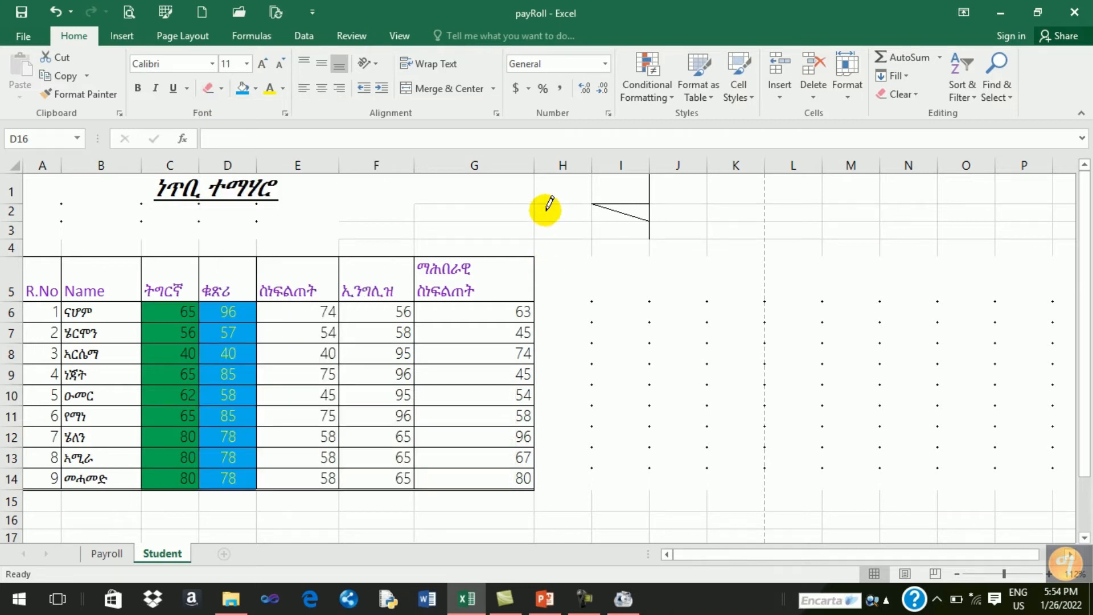
{"action": "mouse_move", "coordinate": [546, 191]}
{"action": "left_mouse_down"}
{"action": "mouse_move", "coordinate": [542, 243]}
{"action": "mouse_move", "coordinate": [668, 234]}
{"action": "left_mouse_up"}
{"action": "left_click_drag", "start_coordinate": [541, 203], "coordinate": [678, 207]}
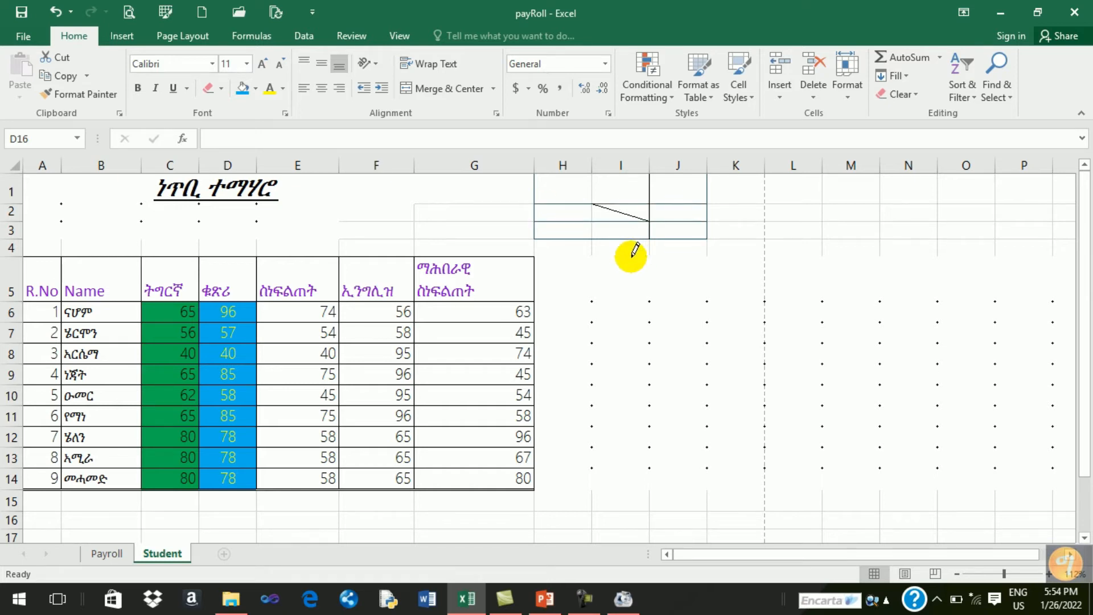
Step: Undo the last blue border drawing across row 2 and return to normal cell selection
{"action": "left_click", "coordinate": [221, 88]}
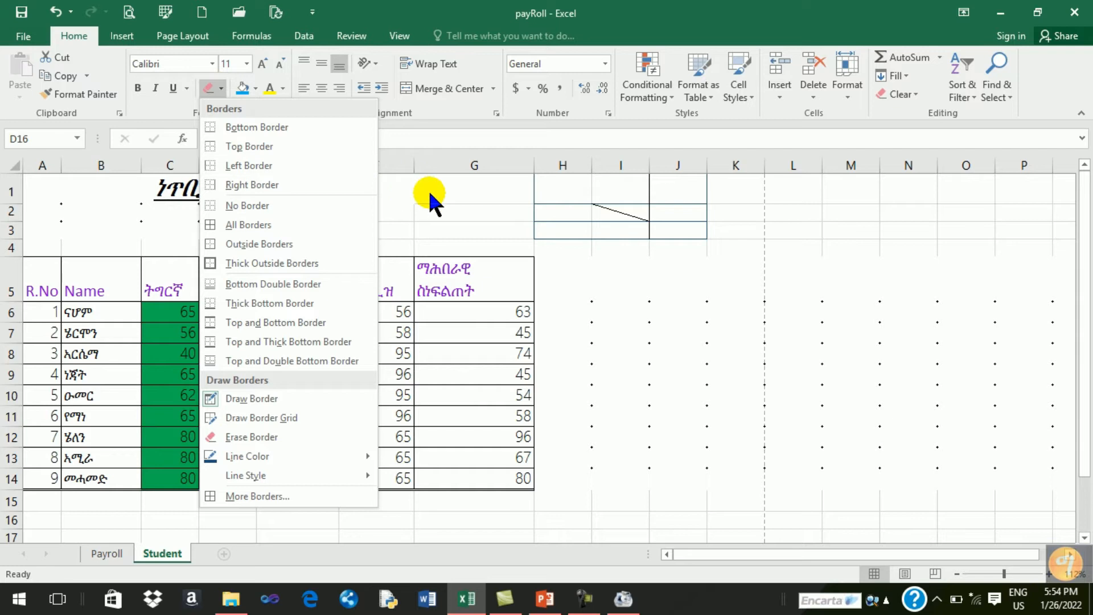
{"action": "left_click", "coordinate": [556, 247]}
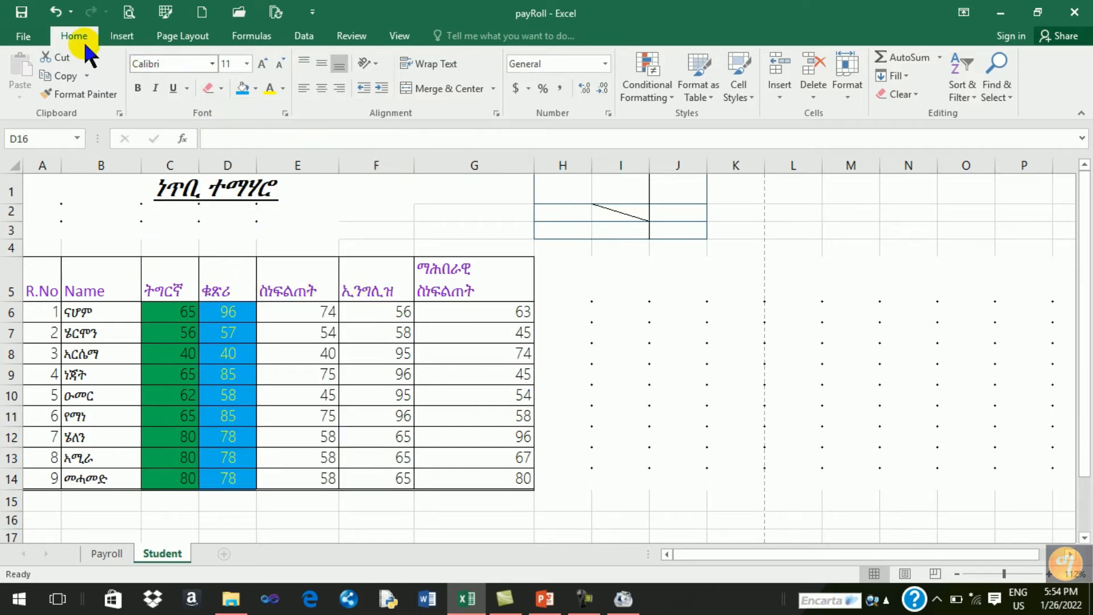
{"action": "left_click", "coordinate": [57, 13]}
{"action": "left_click", "coordinate": [541, 230]}
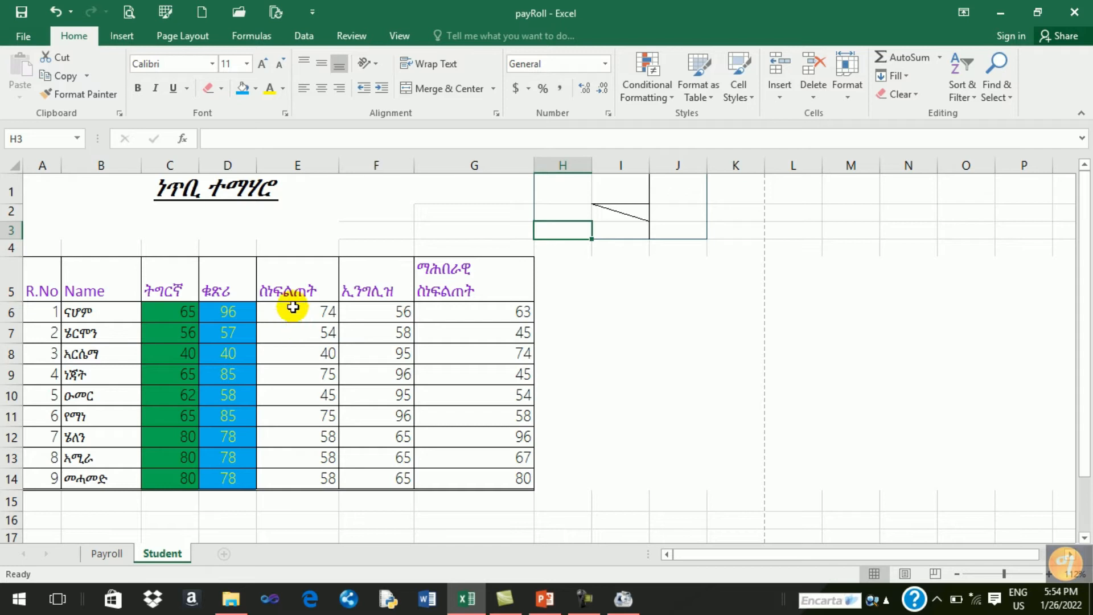
Step: Apply No Border to the merged title cell A1
{"action": "left_click", "coordinate": [231, 196]}
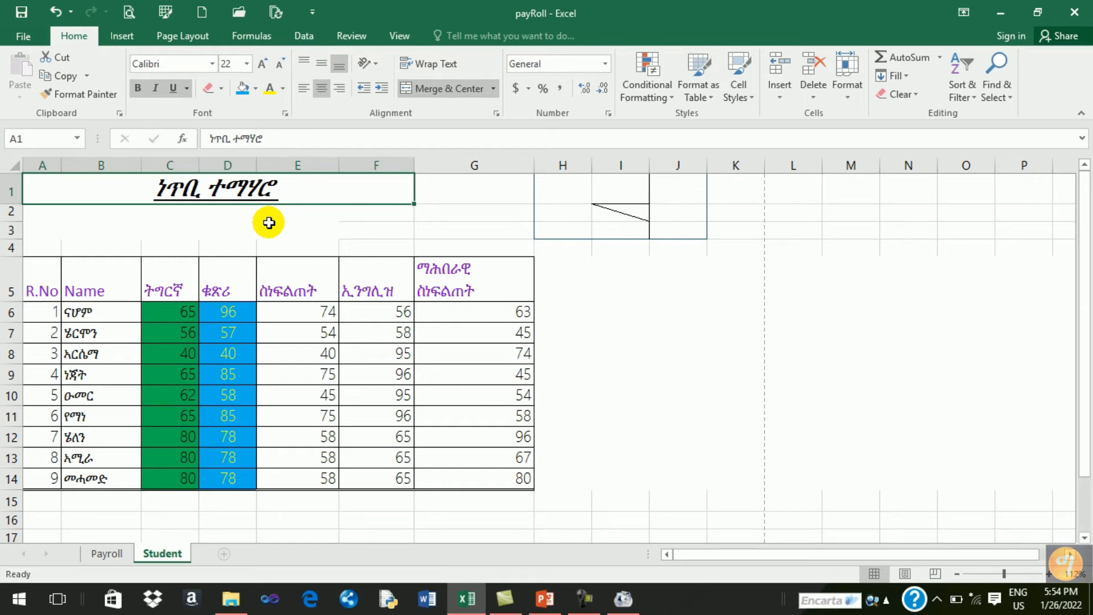
{"action": "left_click", "coordinate": [222, 89]}
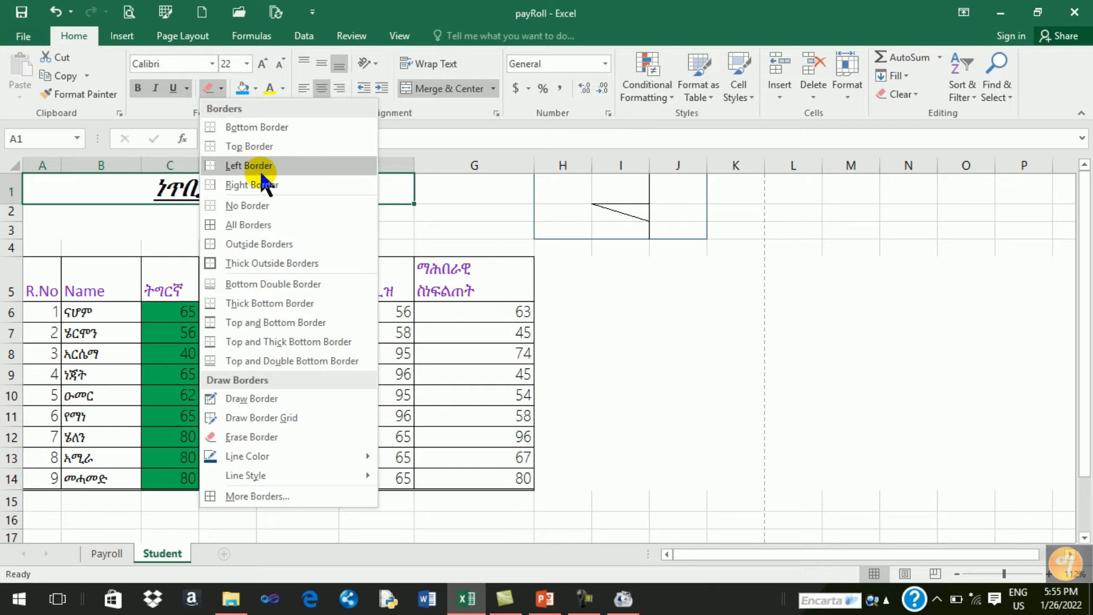
{"action": "left_click", "coordinate": [265, 205]}
{"action": "left_click", "coordinate": [609, 324]}
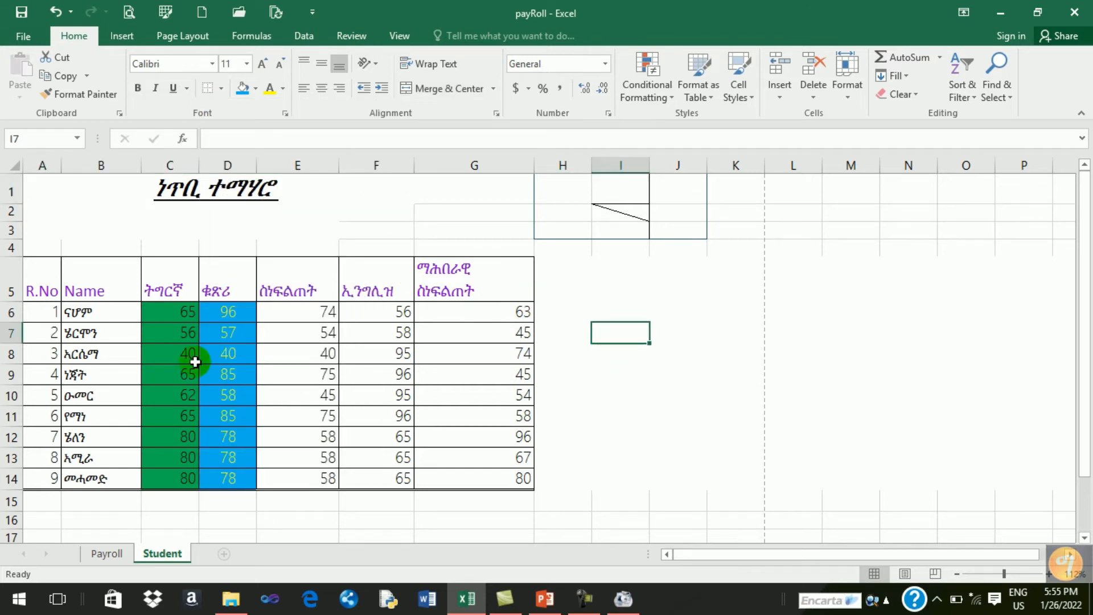
Step: Remove all borders from the student table A5:G14, then undo the removal
{"action": "left_click_drag", "start_coordinate": [42, 285], "coordinate": [433, 486]}
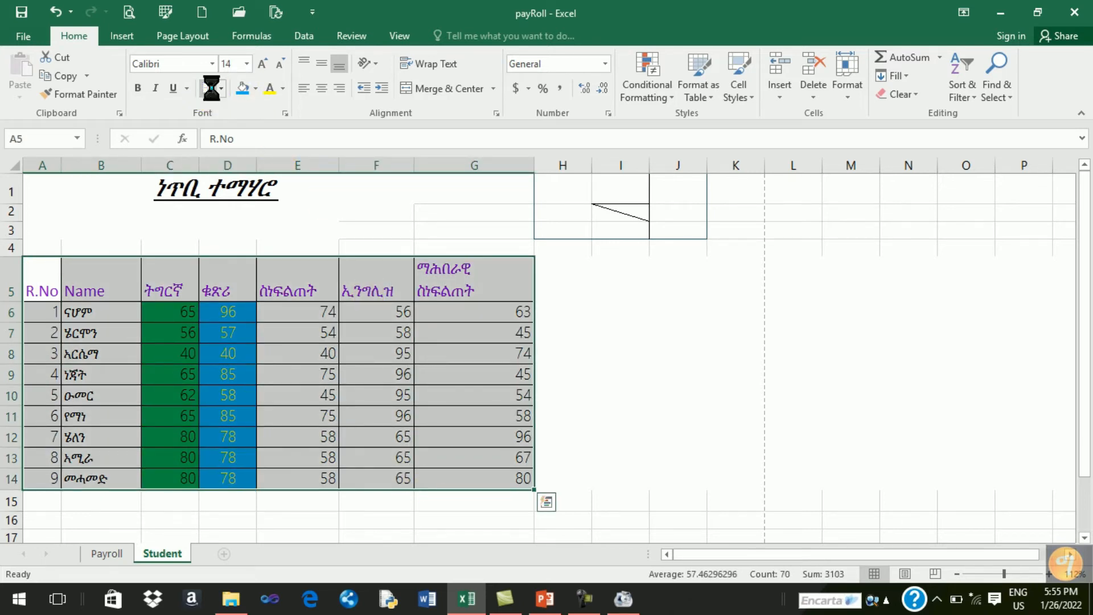
{"action": "left_click", "coordinate": [607, 458]}
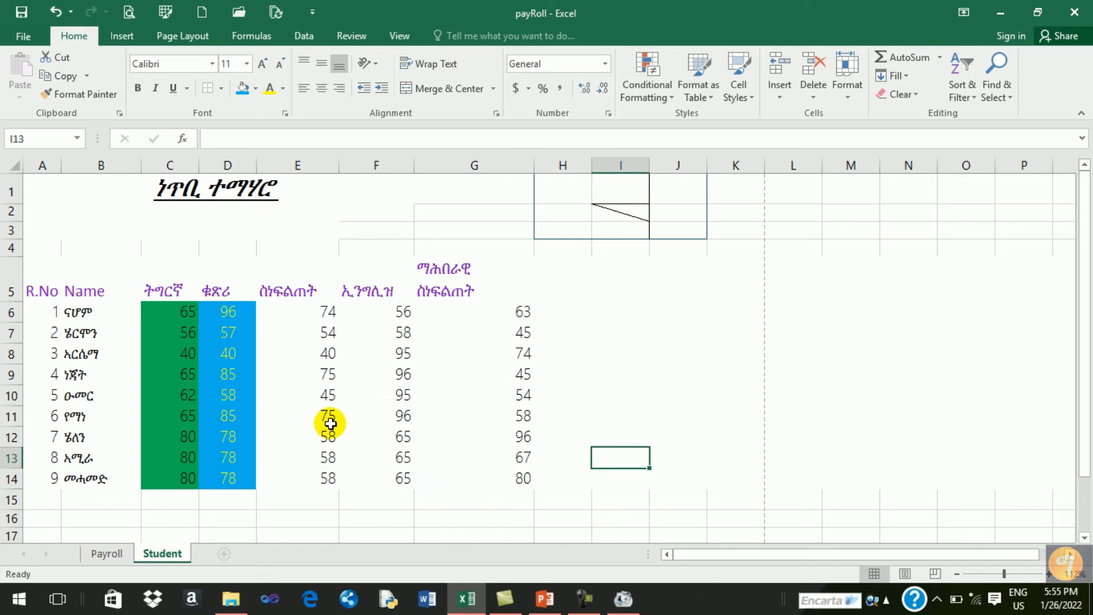
{"action": "left_click", "coordinate": [56, 12]}
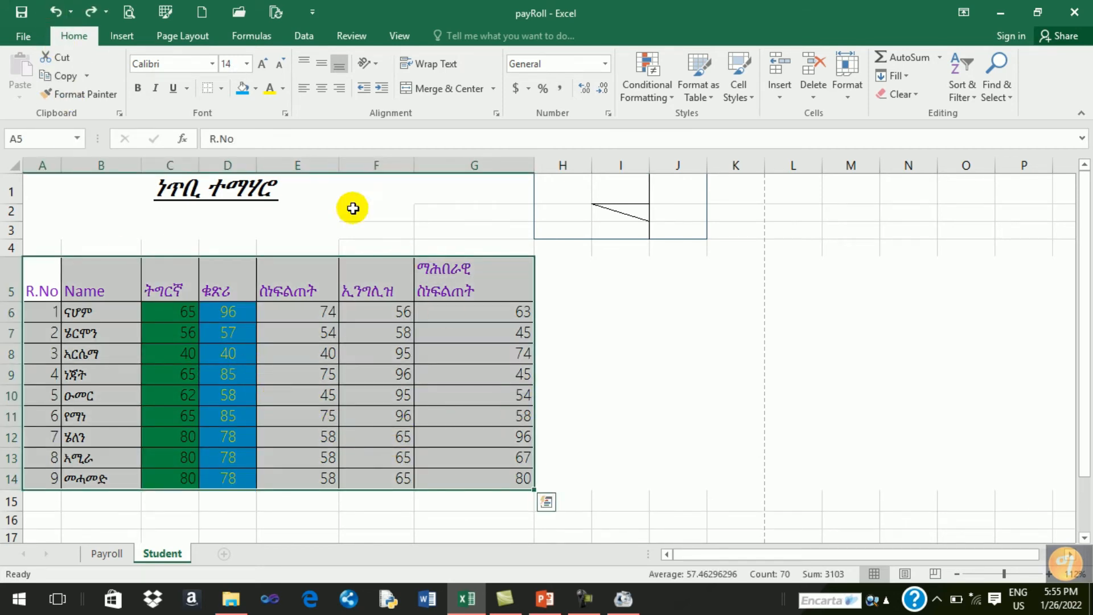
Step: In the Format Cells border settings for A5:G14, apply the double line style to the outer and inside borders
{"action": "left_click", "coordinate": [283, 112]}
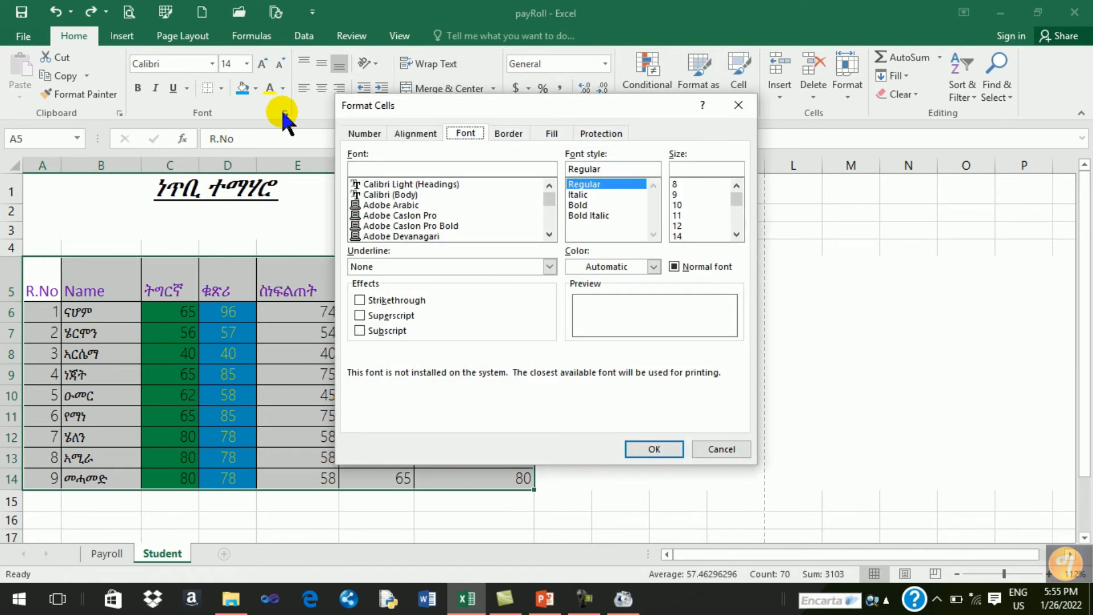
{"action": "left_click", "coordinate": [512, 134]}
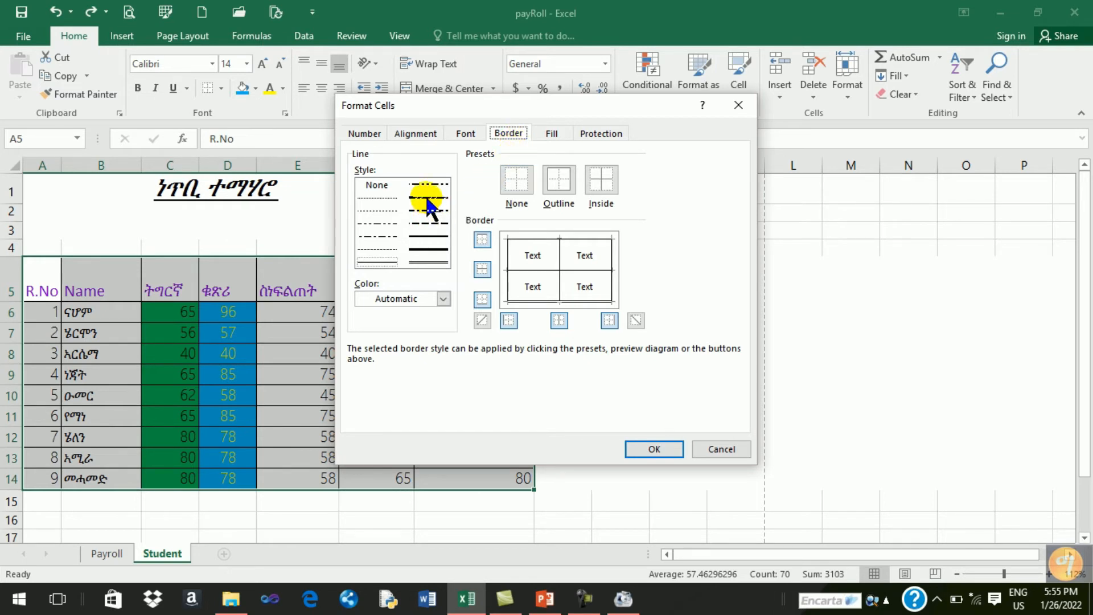
{"action": "left_click", "coordinate": [440, 262]}
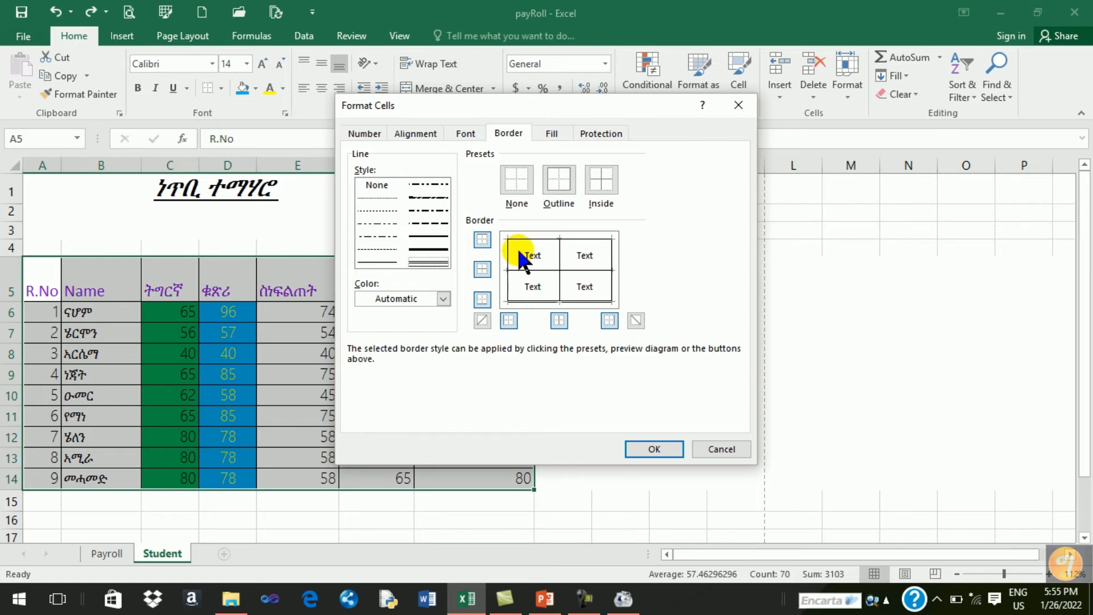
{"action": "left_click", "coordinate": [537, 239]}
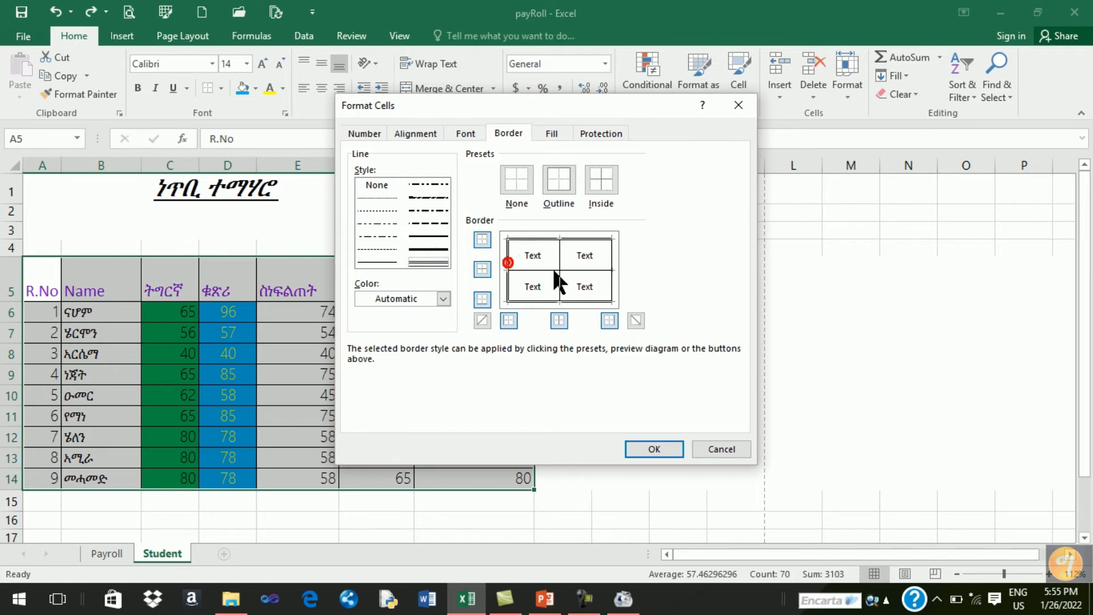
{"action": "left_click", "coordinate": [563, 264]}
{"action": "left_click", "coordinate": [582, 268]}
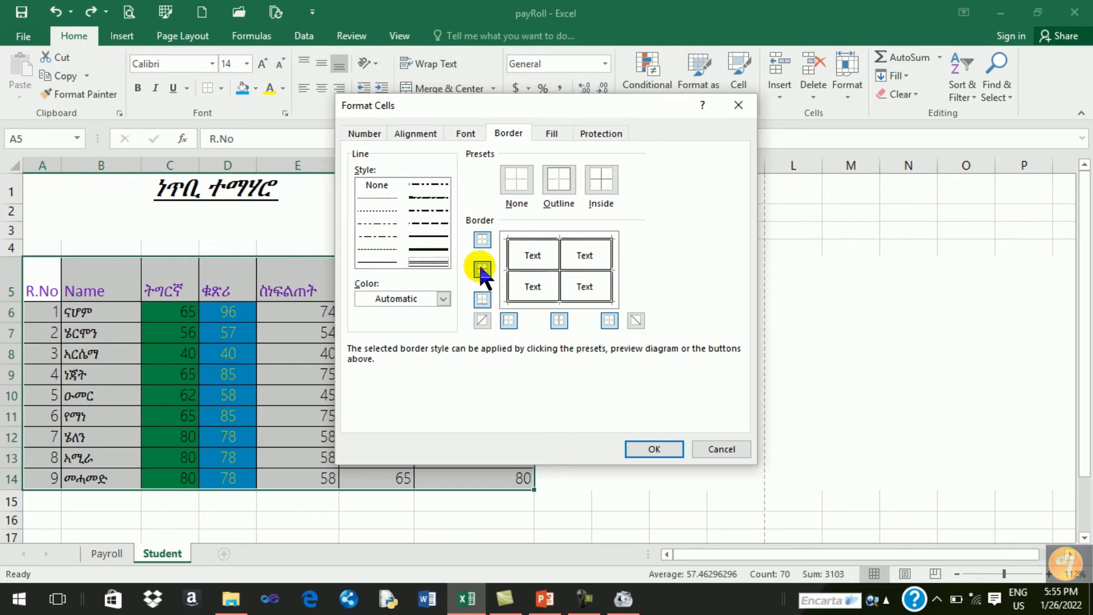
Step: Apply a dark orange double line to the top, bottom and inside borders of A5:G14, and confirm the border settings
{"action": "left_click", "coordinate": [444, 299]}
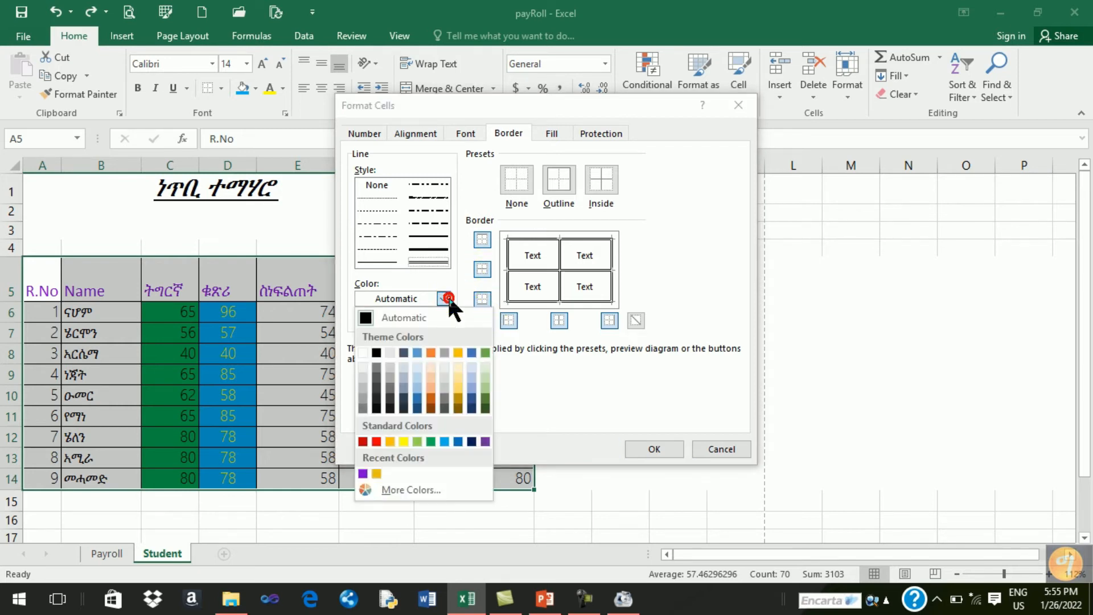
{"action": "left_click", "coordinate": [435, 401]}
{"action": "left_click", "coordinate": [548, 239]}
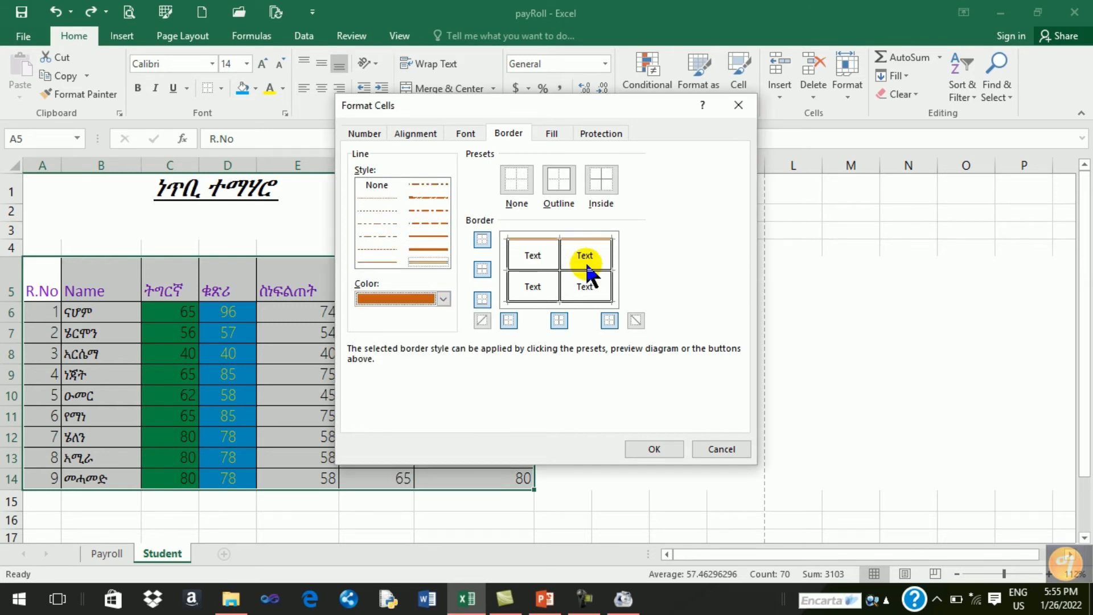
{"action": "left_click", "coordinate": [548, 302]}
{"action": "left_click", "coordinate": [603, 181]}
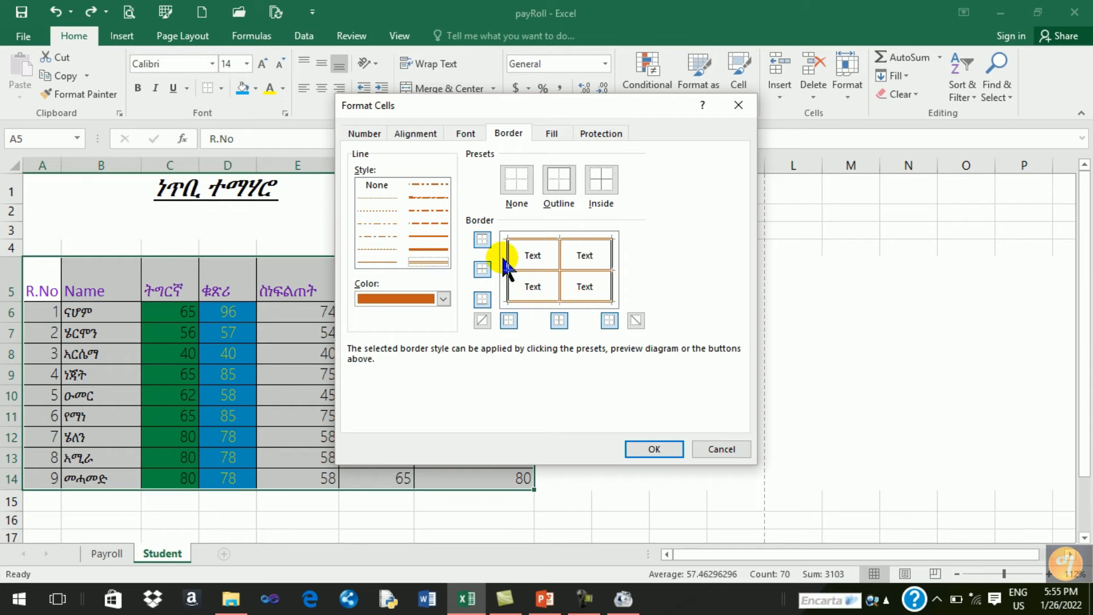
{"action": "left_click", "coordinate": [654, 449]}
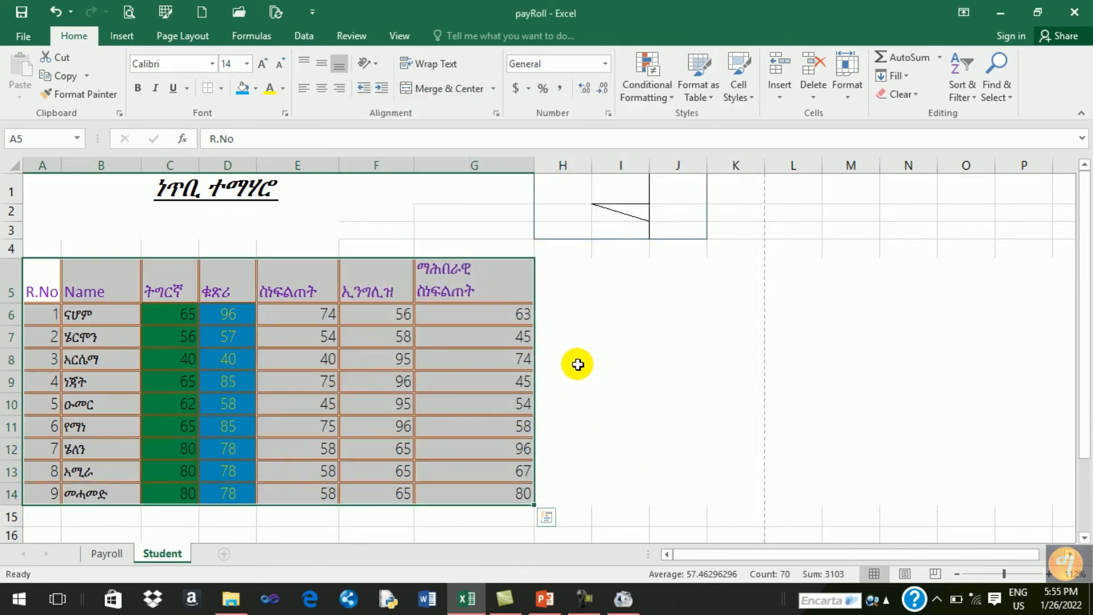
{"action": "left_click", "coordinate": [578, 365]}
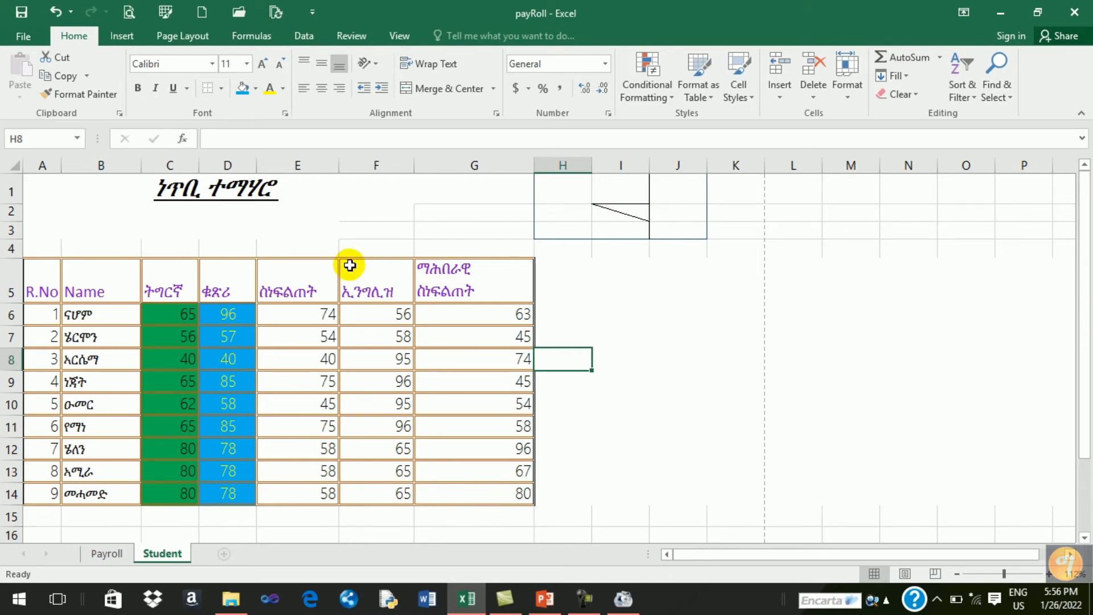
Step: Open the Format Cells font settings for H8, reposition the dialog to view the sheet, and close it without changing any options
{"action": "left_click", "coordinate": [285, 113]}
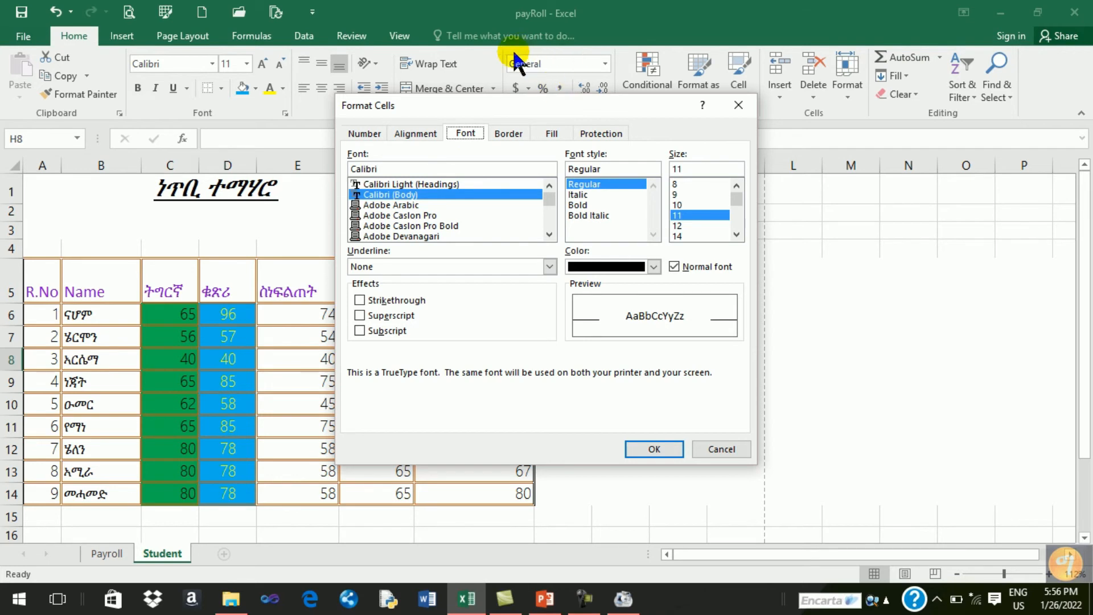
{"action": "left_click_drag", "start_coordinate": [576, 102], "coordinate": [759, 195]}
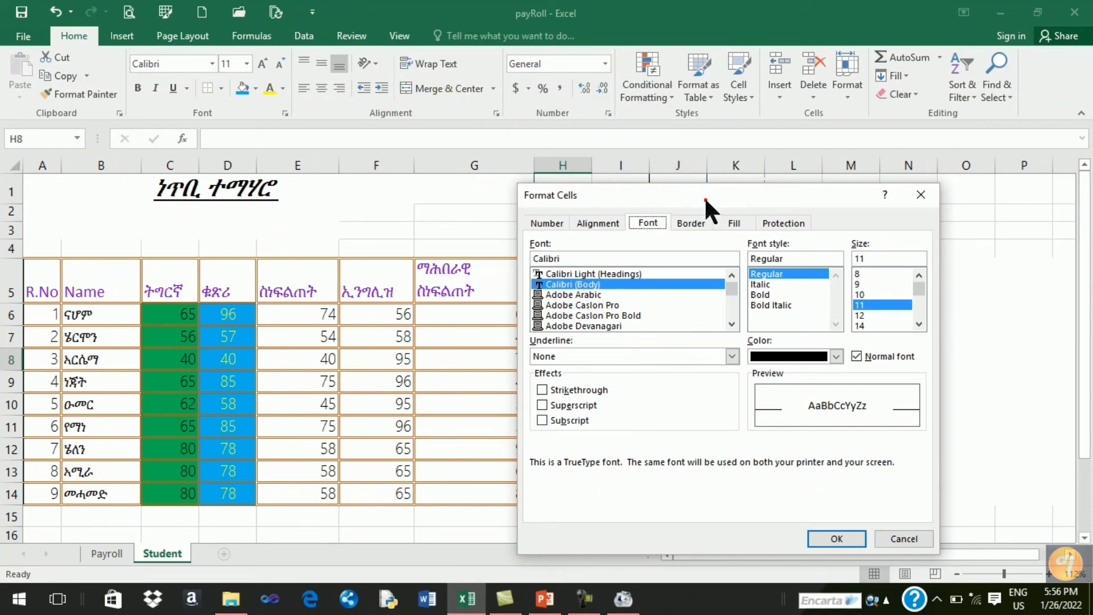
{"action": "left_click_drag", "start_coordinate": [705, 196], "coordinate": [525, 109]}
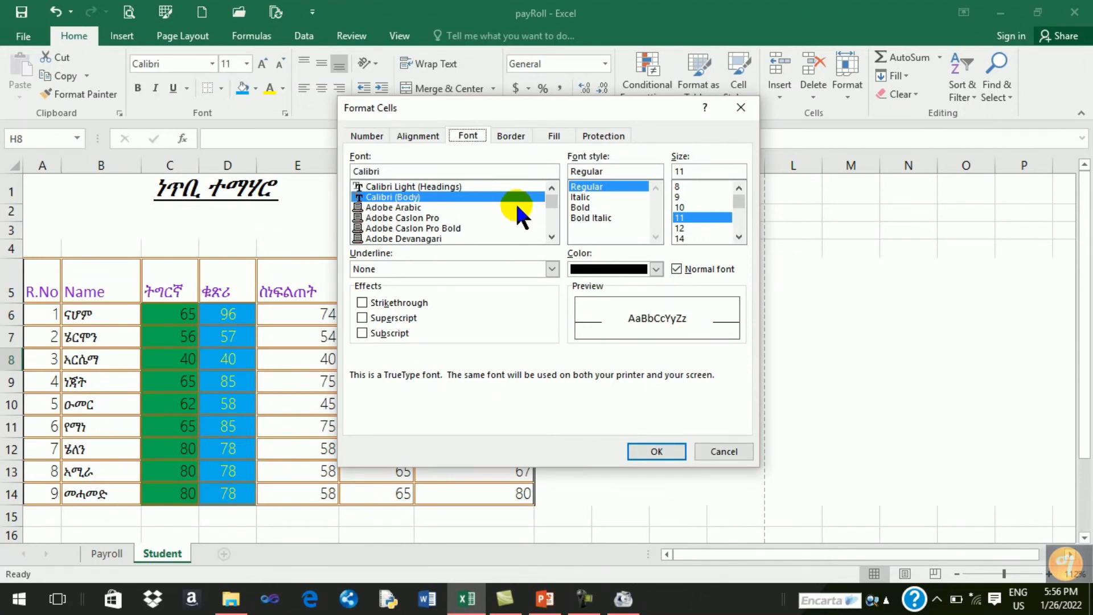
{"action": "left_click", "coordinate": [656, 449]}
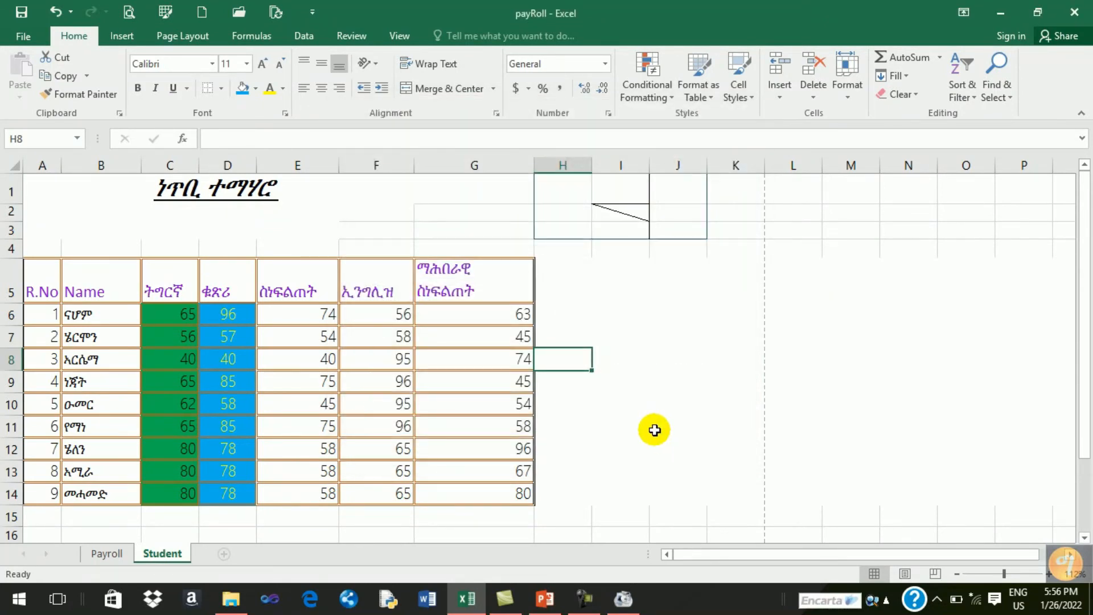
Step: Check the bordered student table in the print preview, and return to the worksheet
{"action": "left_click", "coordinate": [576, 310]}
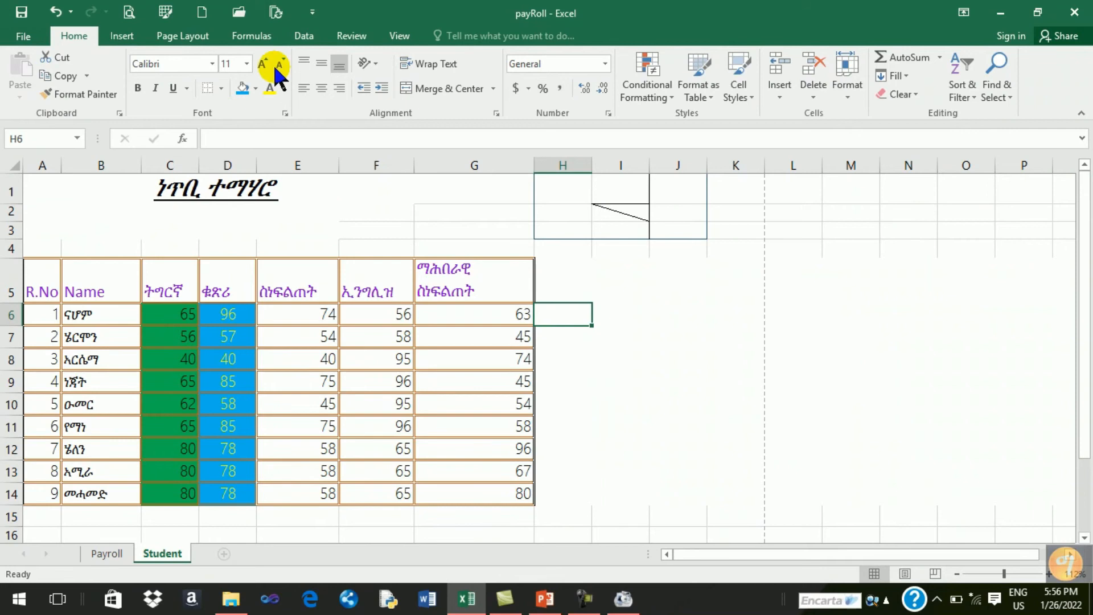
{"action": "left_click", "coordinate": [130, 12]}
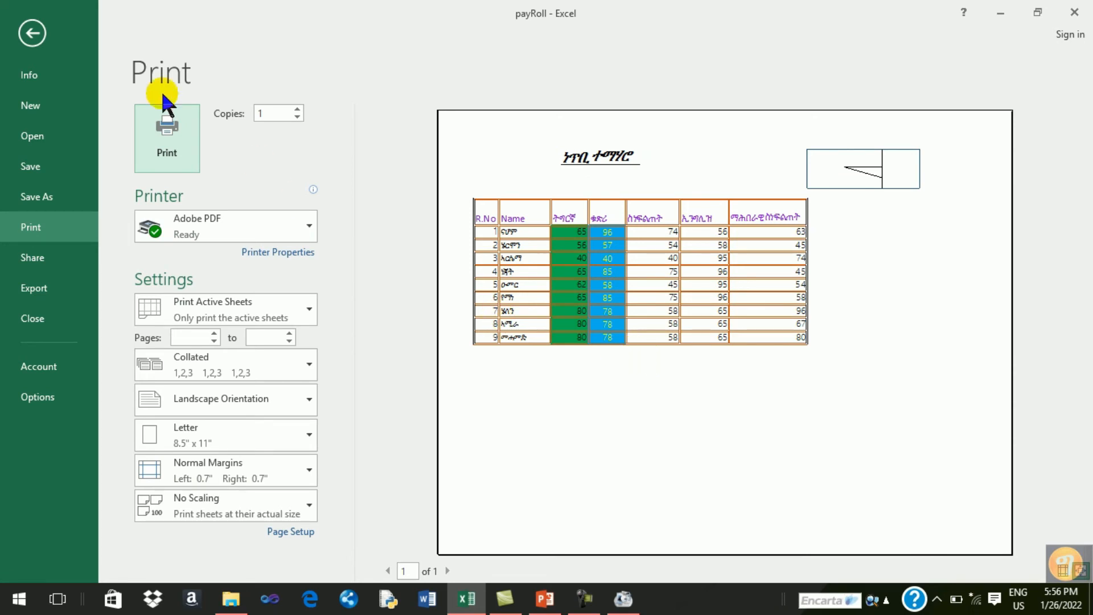
{"action": "left_click", "coordinate": [32, 35]}
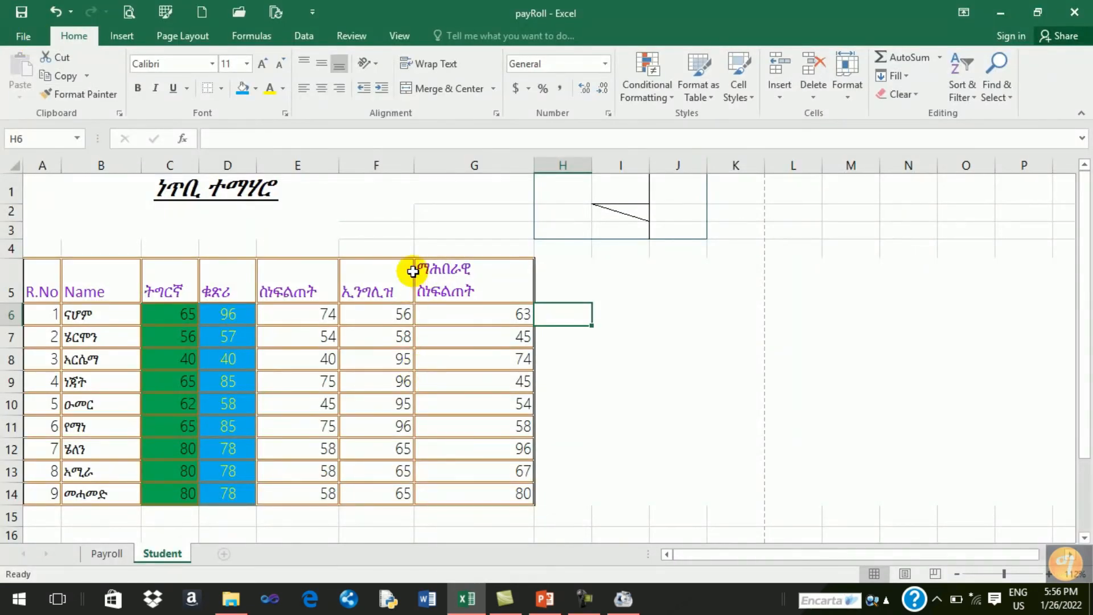
Step: Adjust the width of column F so it is slightly wider
{"action": "left_click_drag", "start_coordinate": [414, 165], "coordinate": [441, 169]}
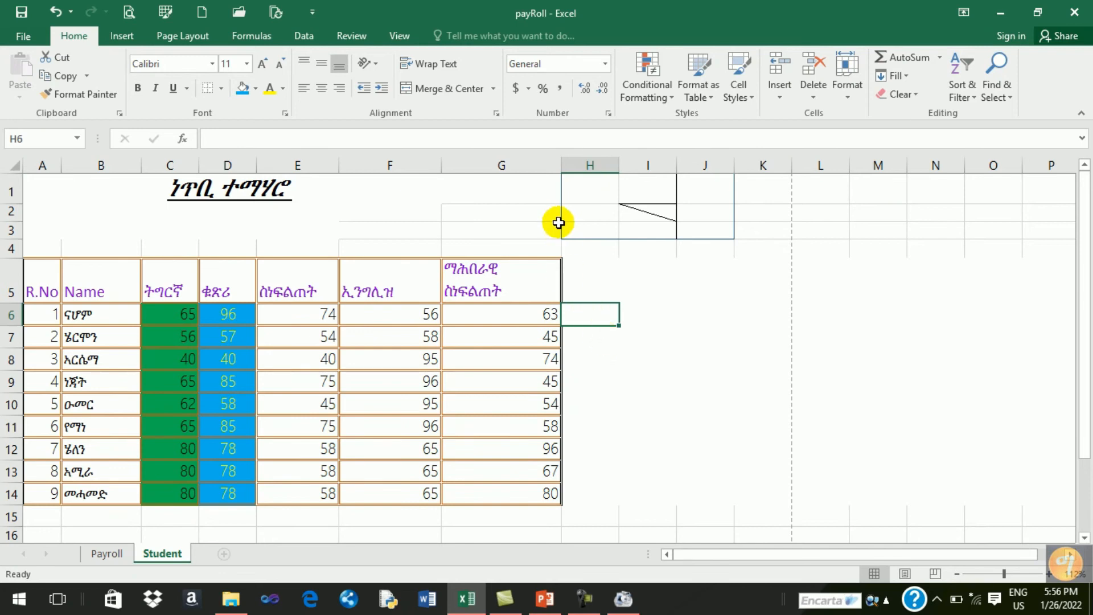
{"action": "left_click_drag", "start_coordinate": [439, 166], "coordinate": [419, 169]}
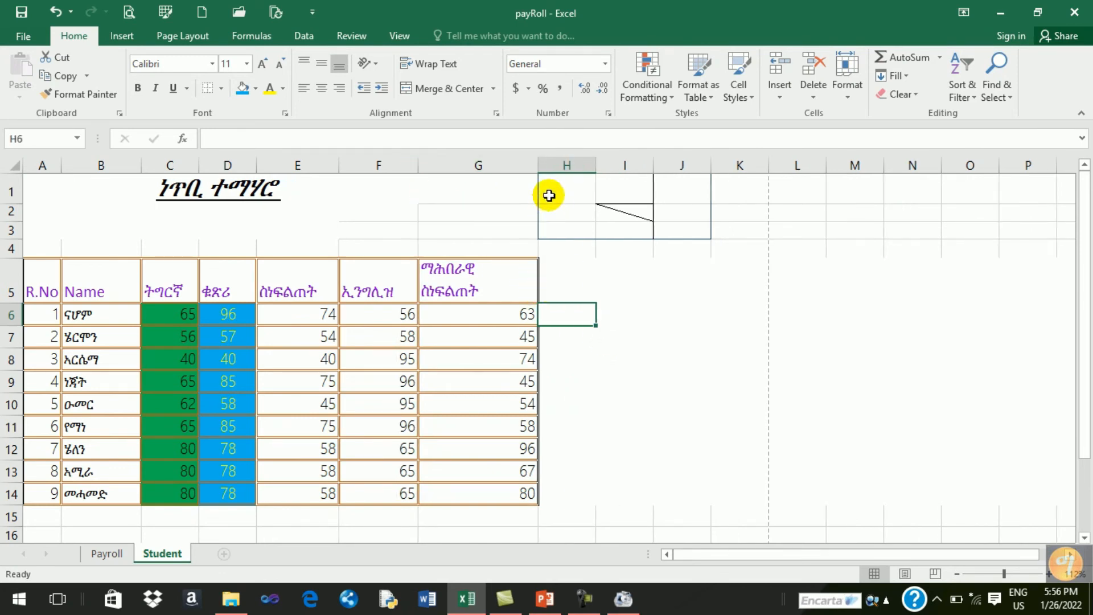
Step: Remove all borders from the drawn lines in H1:J3 beside the title
{"action": "left_click_drag", "start_coordinate": [554, 185], "coordinate": [678, 238]}
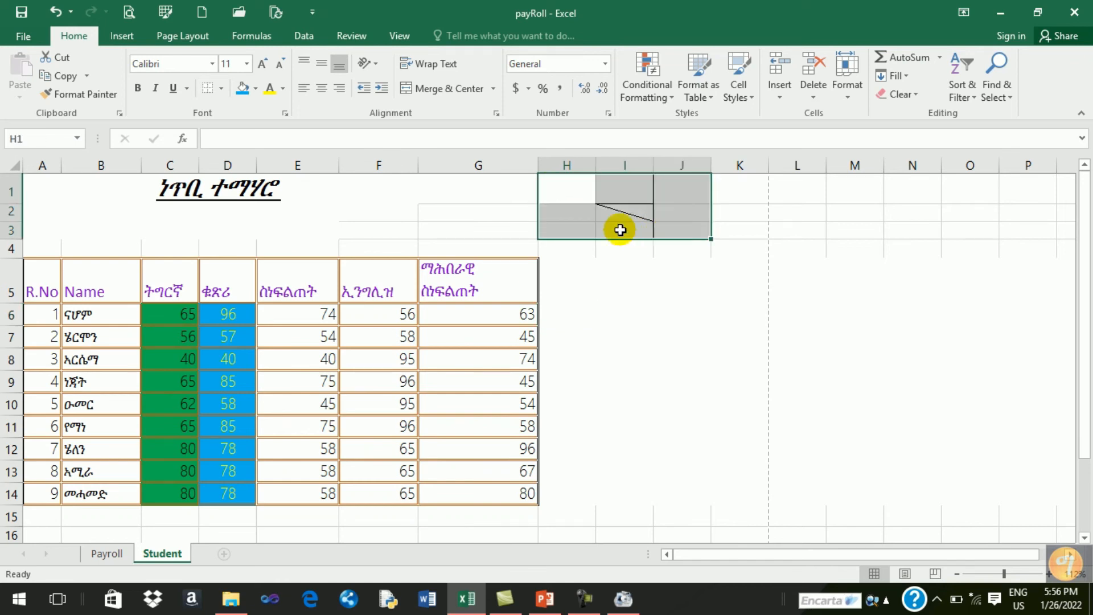
{"action": "left_click", "coordinate": [206, 87]}
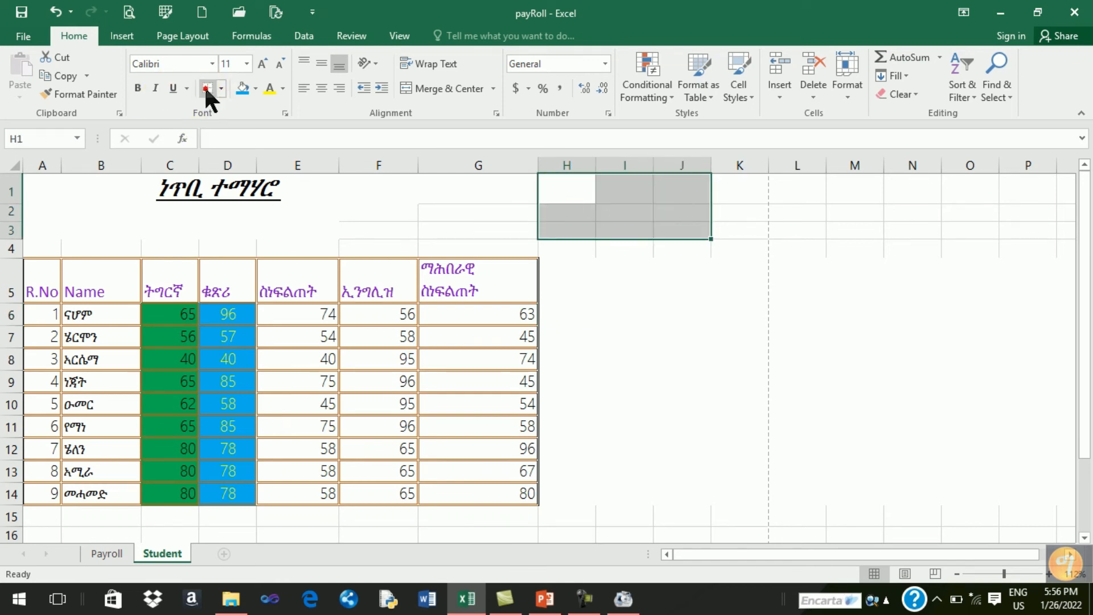
{"action": "left_click", "coordinate": [664, 310]}
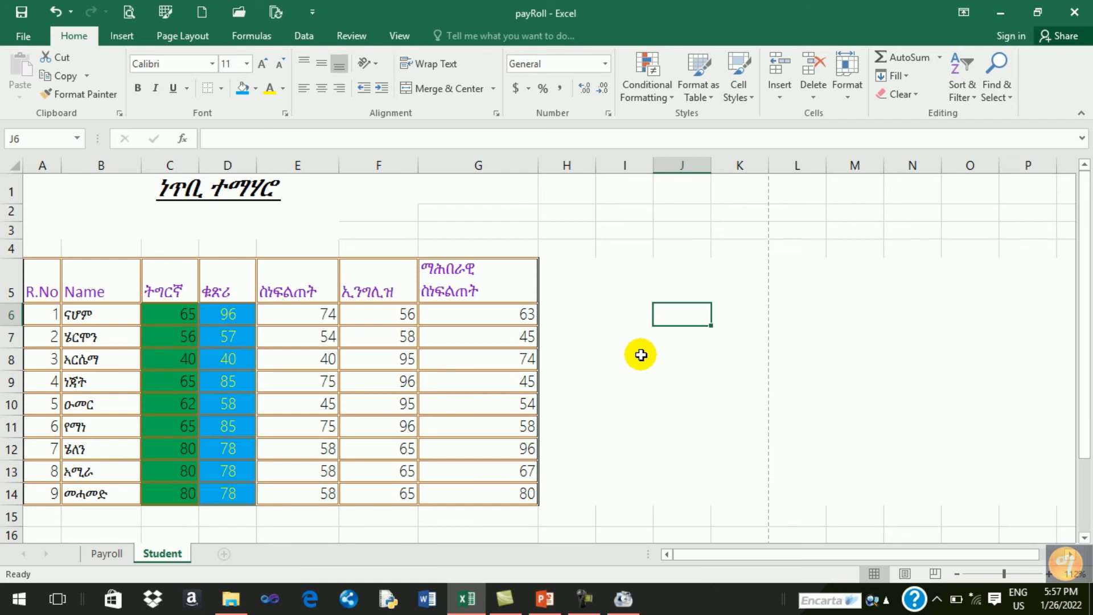